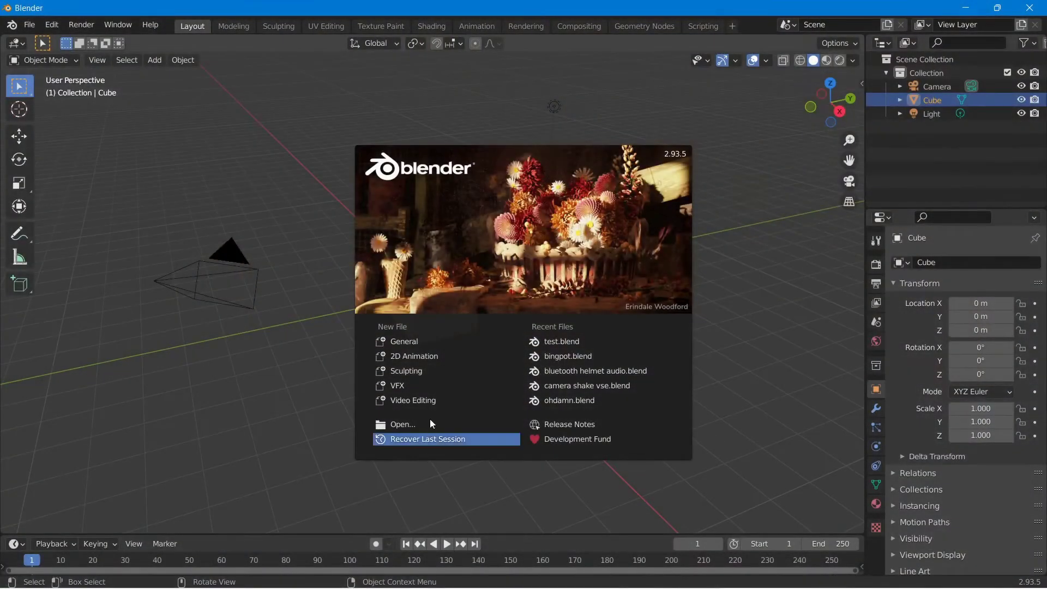
Start a Video Editing project, add _DSC0001.MOV with its sound, and zoom out to fit the strips.
{"action": "left_click", "coordinate": [426, 402]}
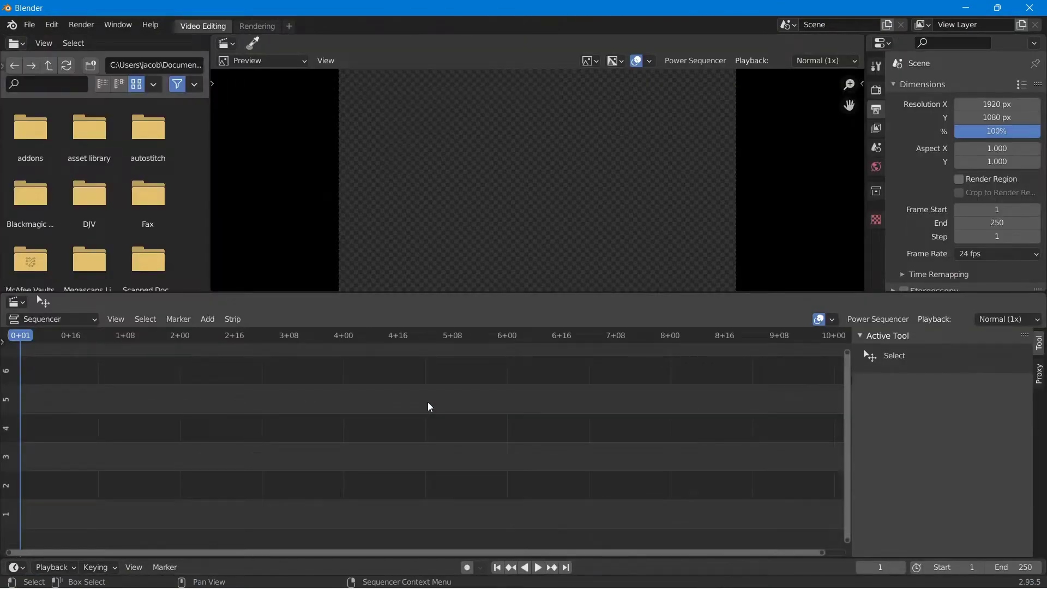
{"action": "key", "text": "shift+a"}
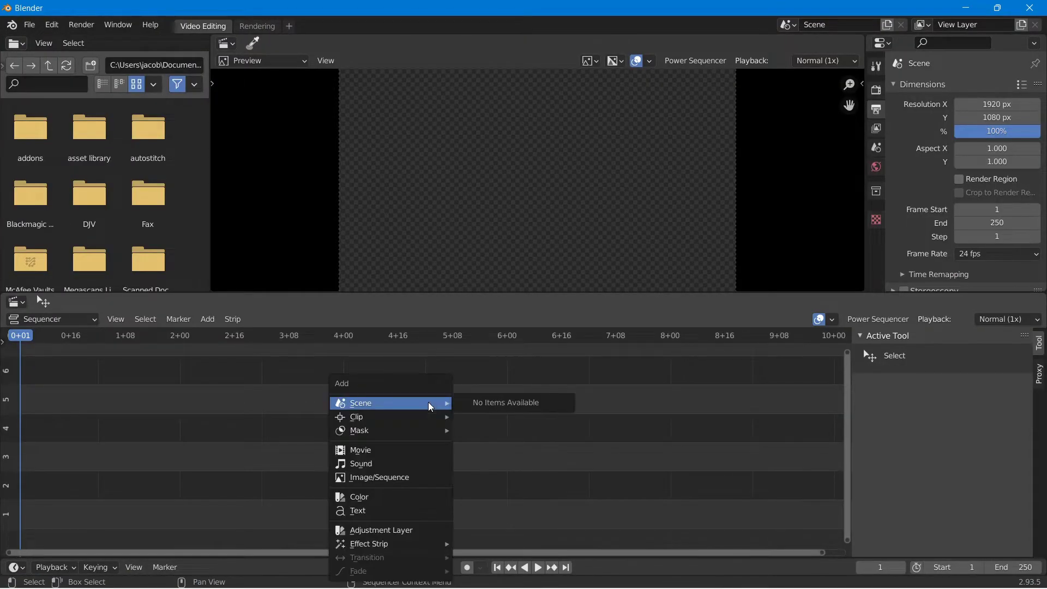
{"action": "left_click", "coordinate": [394, 451]}
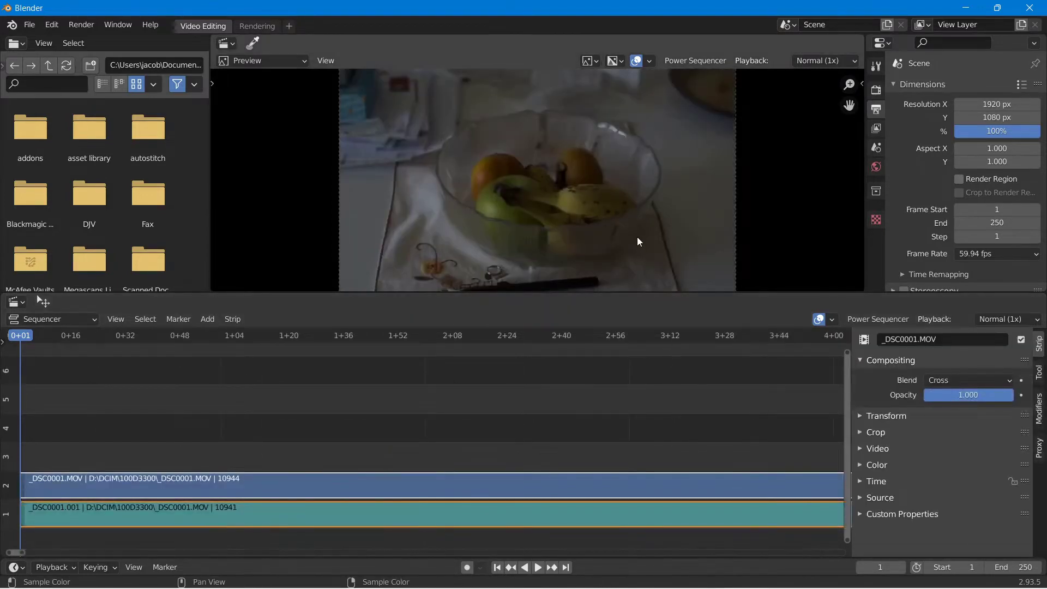
{"action": "scroll", "coordinate": [638, 241], "scroll_direction": "down", "scroll_amount": 1}
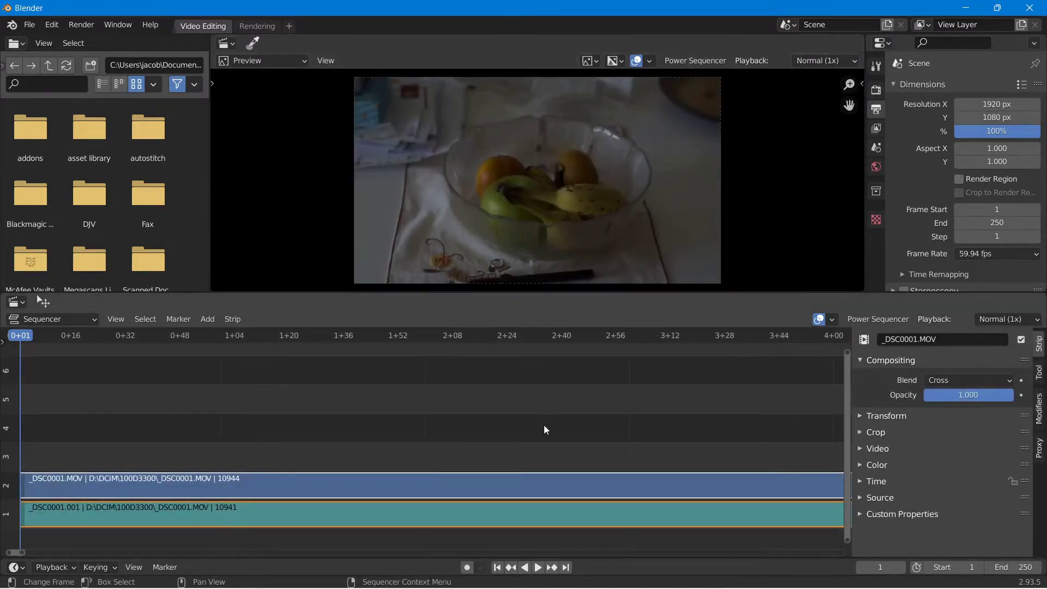
{"action": "middle_click_drag", "start_coordinate": [640, 466], "coordinate": [488, 456], "text": "ctrl"}
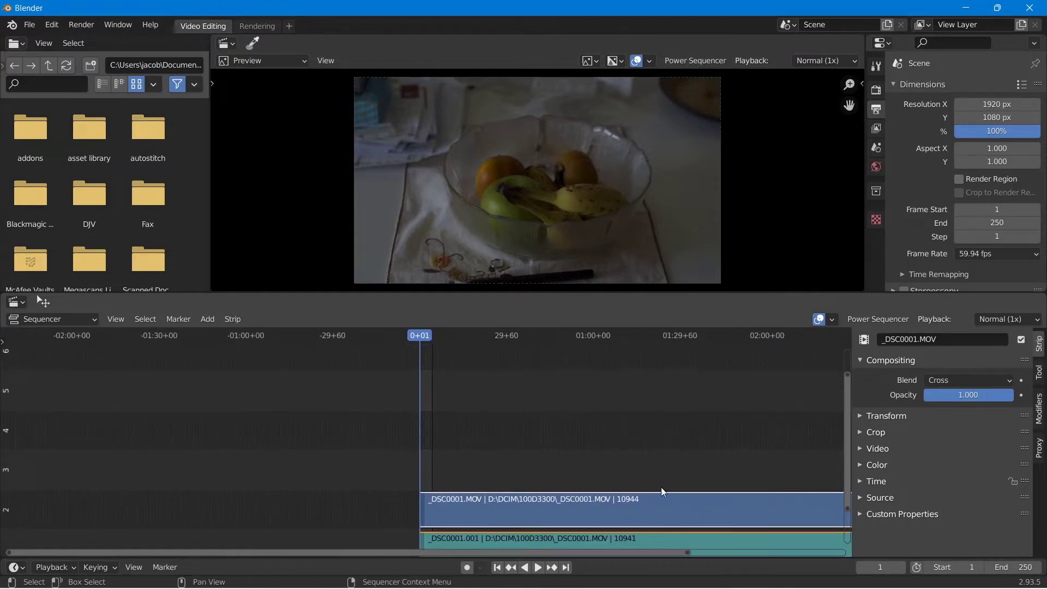
{"action": "middle_click_drag", "start_coordinate": [662, 491], "coordinate": [416, 413]}
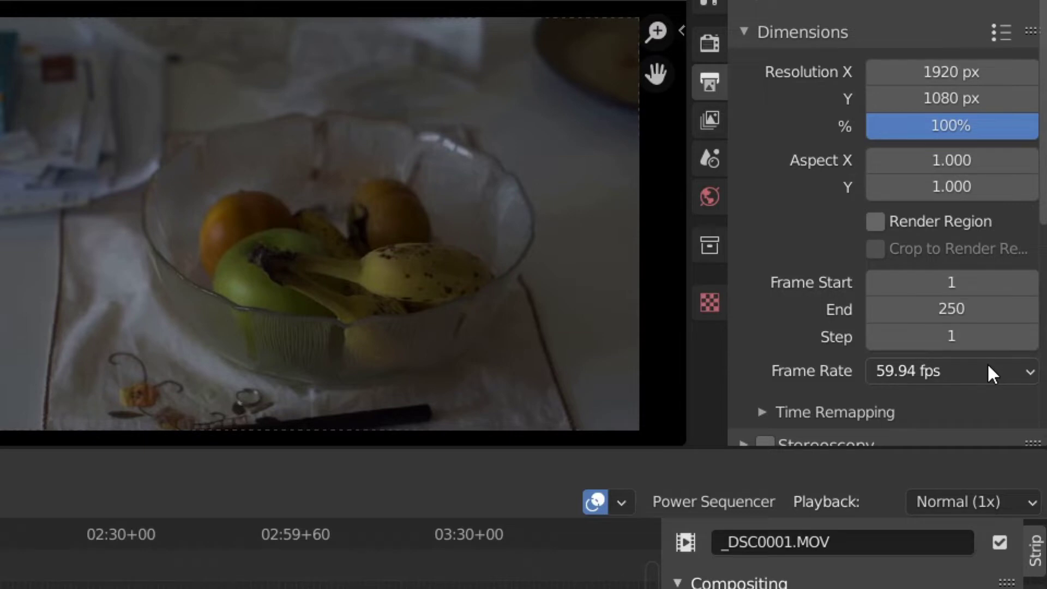
Set the frame rate to 23.98 fps and replace the file browser with a widened Graph Editor.
{"action": "left_click", "coordinate": [992, 374]}
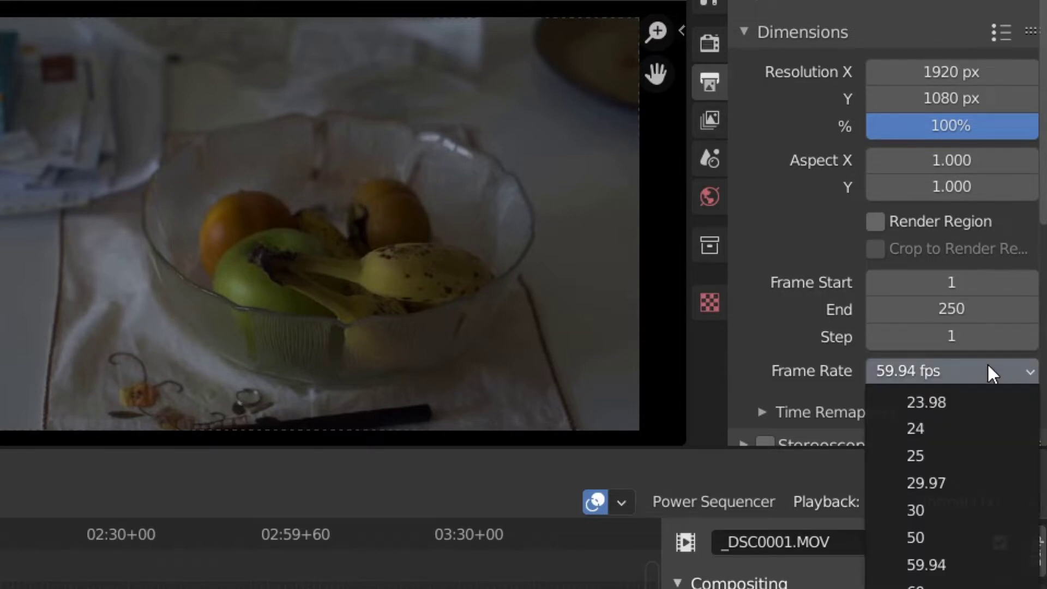
{"action": "left_click", "coordinate": [979, 402]}
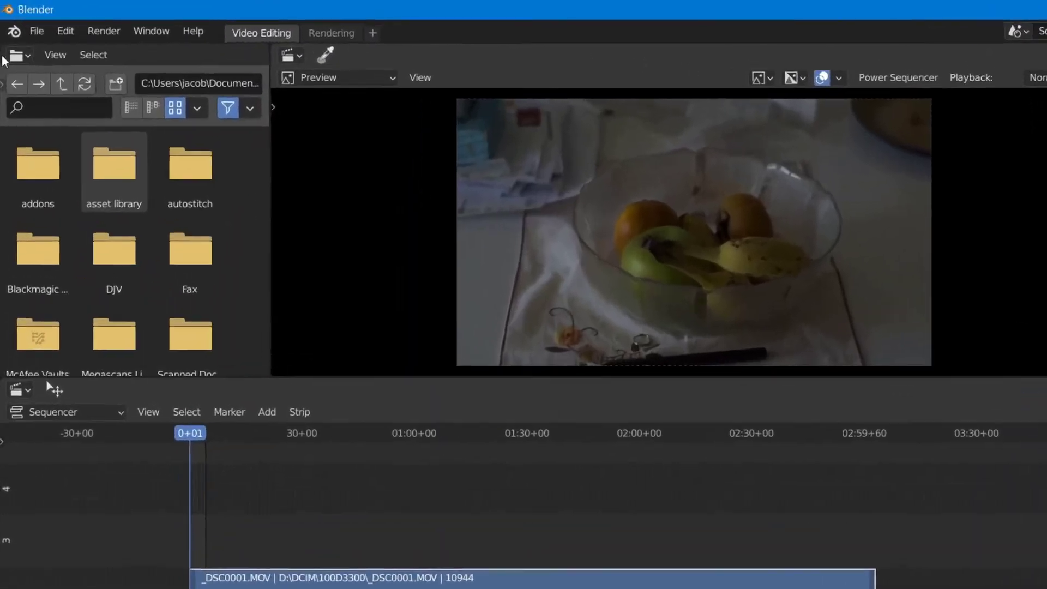
{"action": "left_click", "coordinate": [16, 43]}
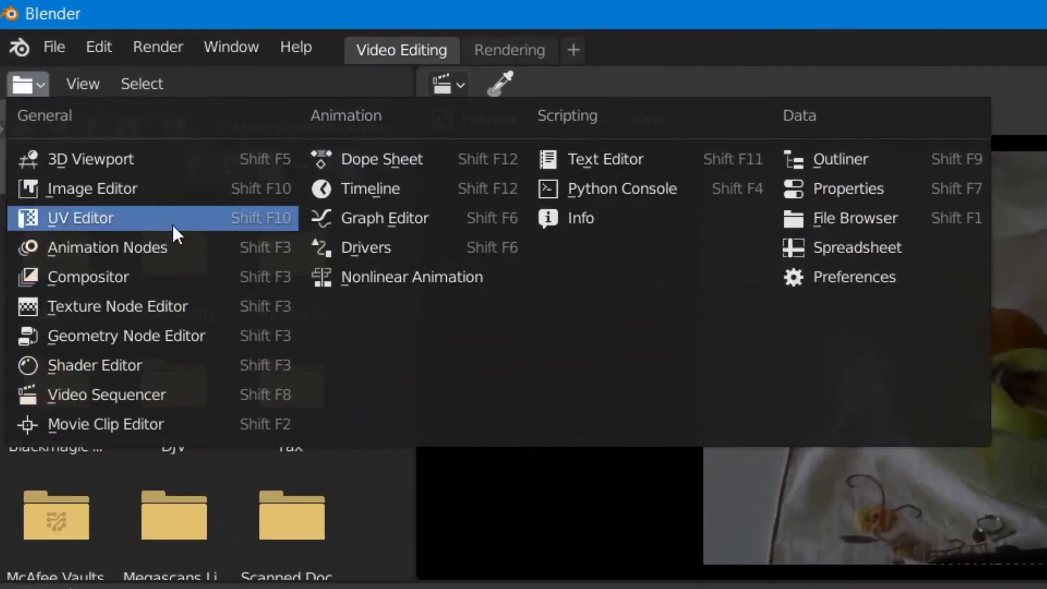
{"action": "left_click", "coordinate": [346, 219]}
{"action": "left_click_drag", "start_coordinate": [419, 482], "coordinate": [822, 457]}
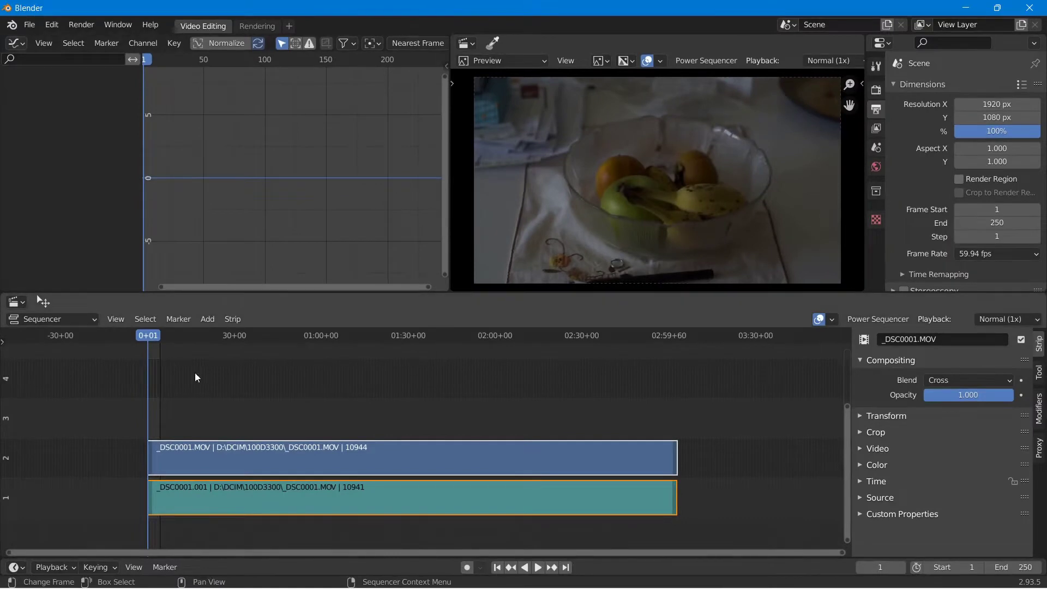
{"action": "left_click", "coordinate": [162, 337]}
{"action": "left_click_drag", "start_coordinate": [168, 336], "coordinate": [260, 336]}
Delete the sound strip and play back the movie clip.
{"action": "left_click", "coordinate": [262, 505]}
{"action": "key", "text": "Delete"}
{"action": "key", "text": "space"}
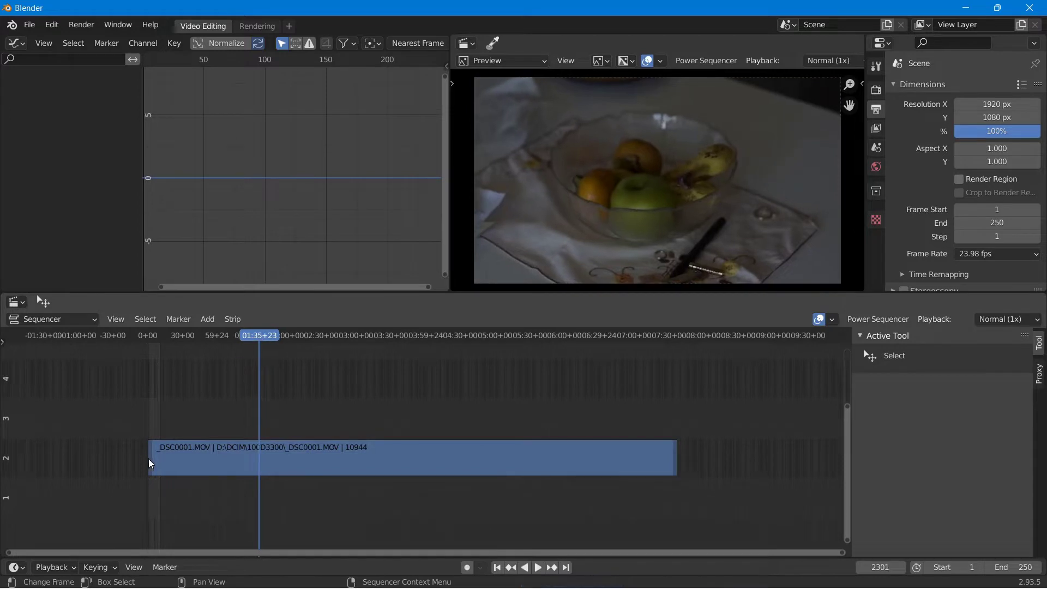
Trim the movie strip's start to the chosen playhead position, then return to frame 1.
{"action": "left_click", "coordinate": [148, 459]}
{"action": "key", "text": "shift+s"}
{"action": "left_click", "coordinate": [264, 335]}
{"action": "key", "text": "space"}
{"action": "left_click_drag", "start_coordinate": [268, 334], "coordinate": [516, 356]}
{"action": "left_click", "coordinate": [263, 463]}
{"action": "key", "text": "shift+s"}
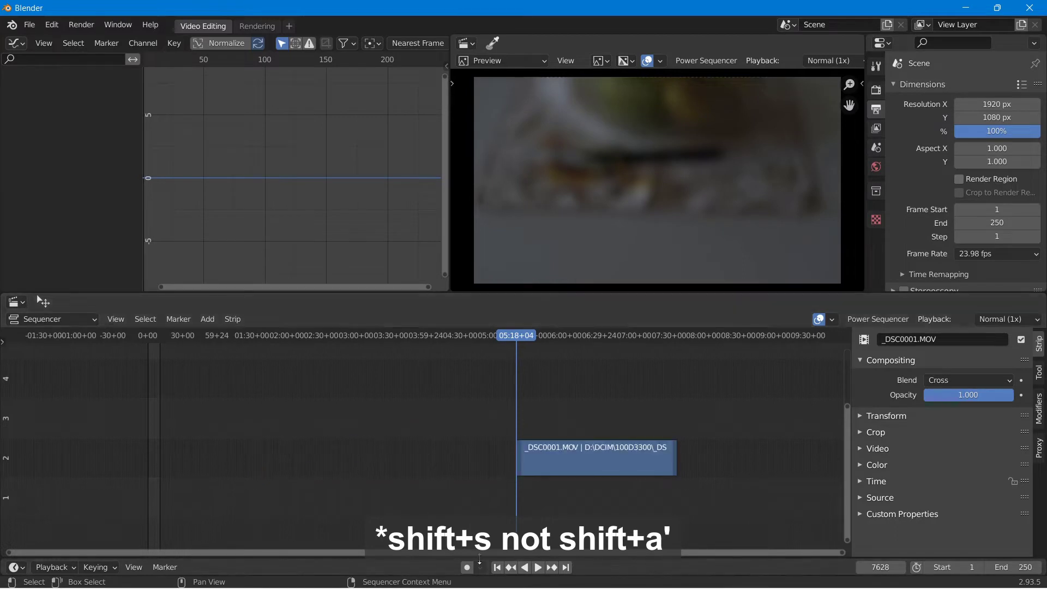
{"action": "key", "text": "shift+Left"}
Snap the trimmed movie strip so it starts at frame 1.
{"action": "left_click", "coordinate": [555, 460]}
{"action": "key", "text": "shift+s"}
{"action": "key", "text": "space"}
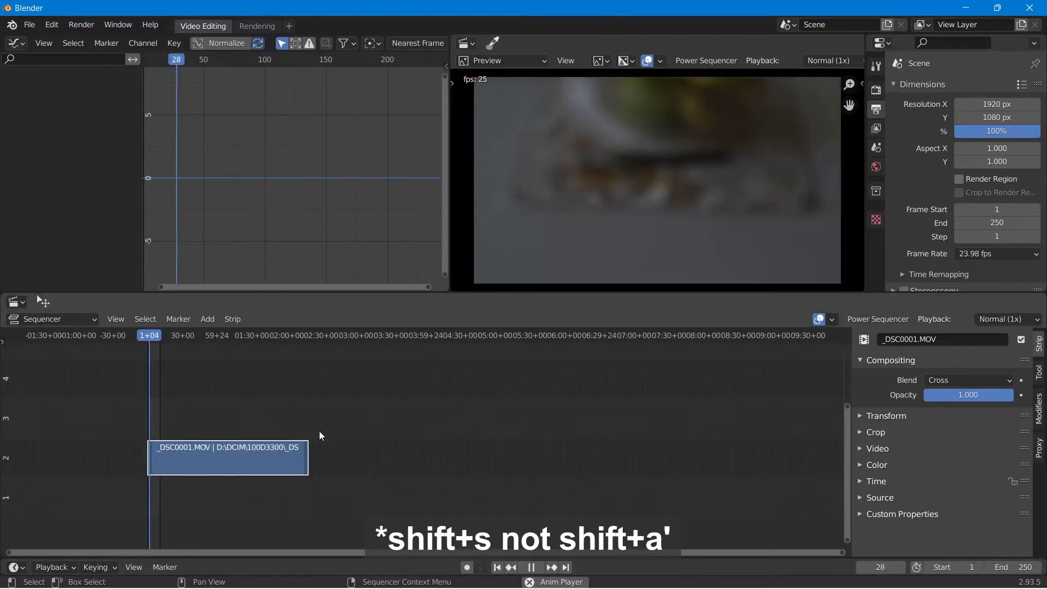
Cut the strip's end at frame 218 and play back the trimmed clip.
{"action": "middle_click_drag", "start_coordinate": [319, 431], "coordinate": [325, 428]}
{"action": "scroll", "coordinate": [325, 428], "scroll_direction": "up", "scroll_amount": 5}
{"action": "left_click_drag", "start_coordinate": [63, 335], "coordinate": [97, 339]}
{"action": "key", "text": "k"}
{"action": "scroll", "coordinate": [536, 442], "scroll_direction": "left", "scroll_amount": 5, "text": "ctrl"}
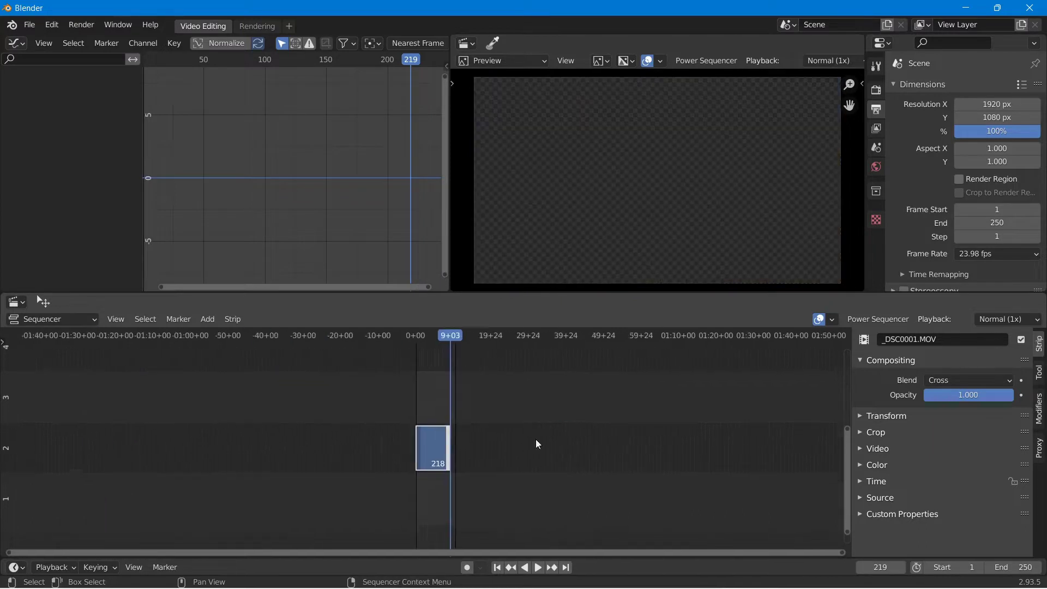
{"action": "scroll", "coordinate": [536, 442], "scroll_direction": "up", "scroll_amount": 10}
{"action": "key", "text": "space"}
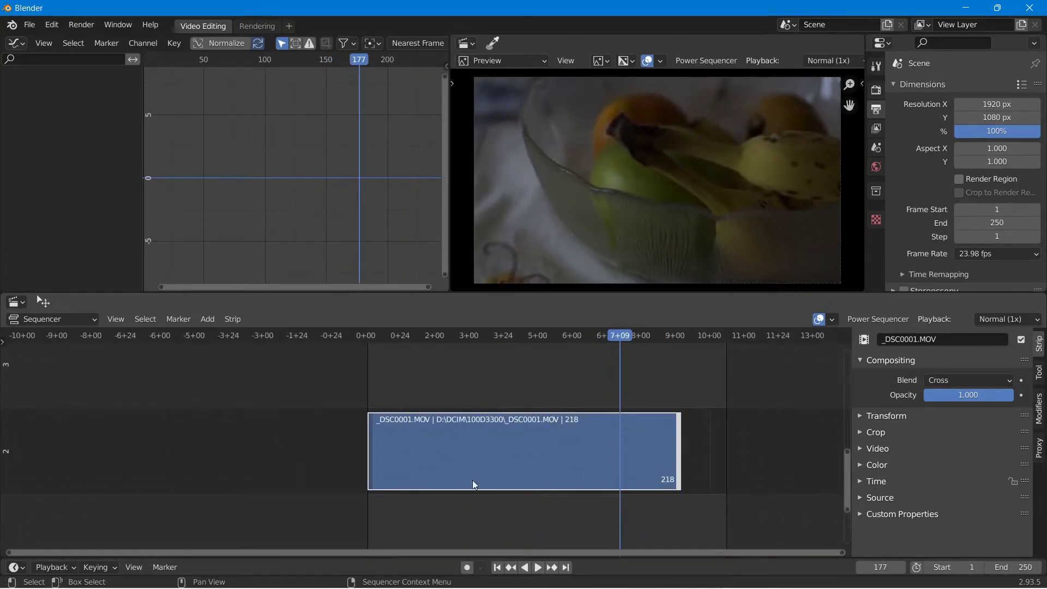
{"action": "left_click", "coordinate": [725, 449]}
{"action": "middle_click_drag", "start_coordinate": [729, 451], "coordinate": [620, 468]}
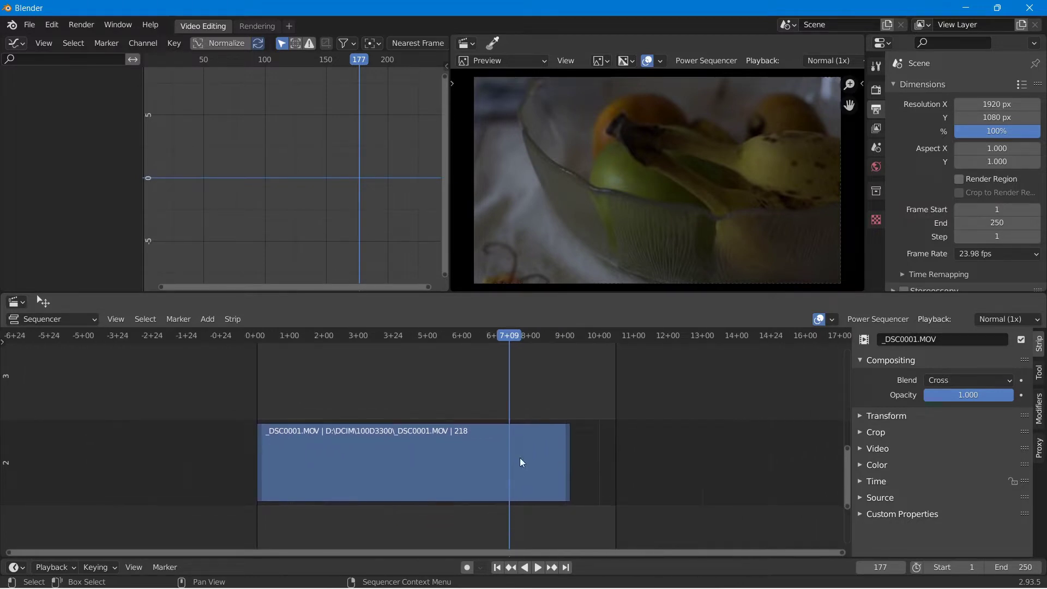
Group the trimmed clip into a MetaStrip with Ctrl+G and apply a Speed Control effect strip.
{"action": "left_click", "coordinate": [397, 458]}
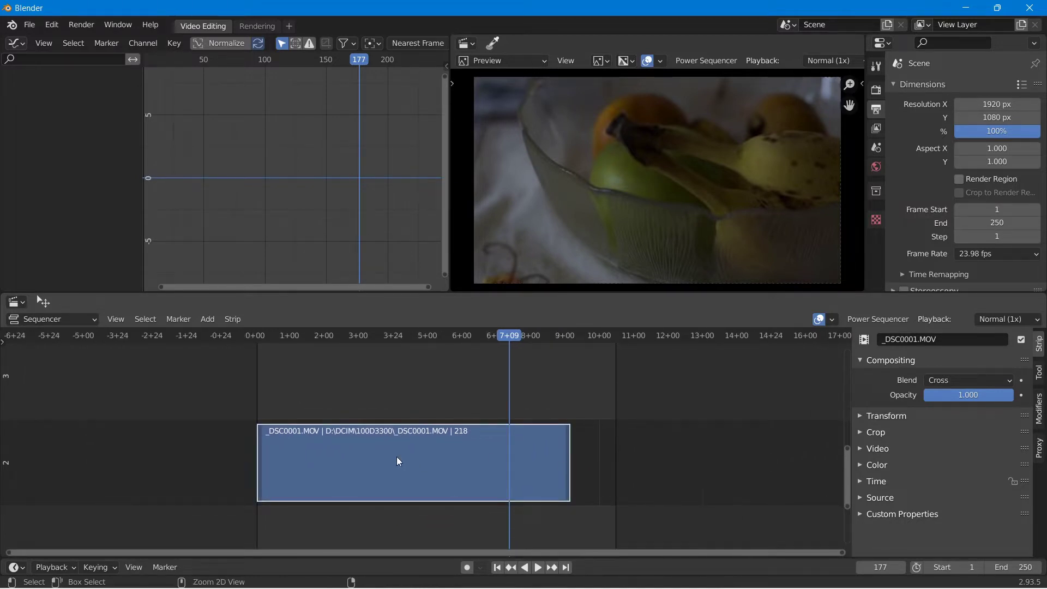
{"action": "key", "text": "ctrl+g"}
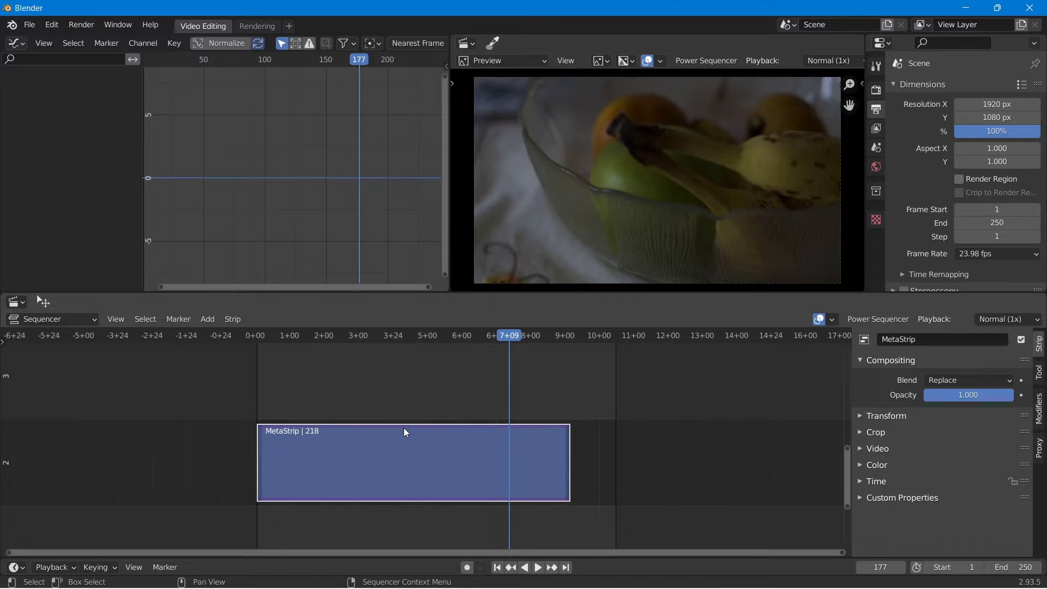
{"action": "key", "text": "shift+a"}
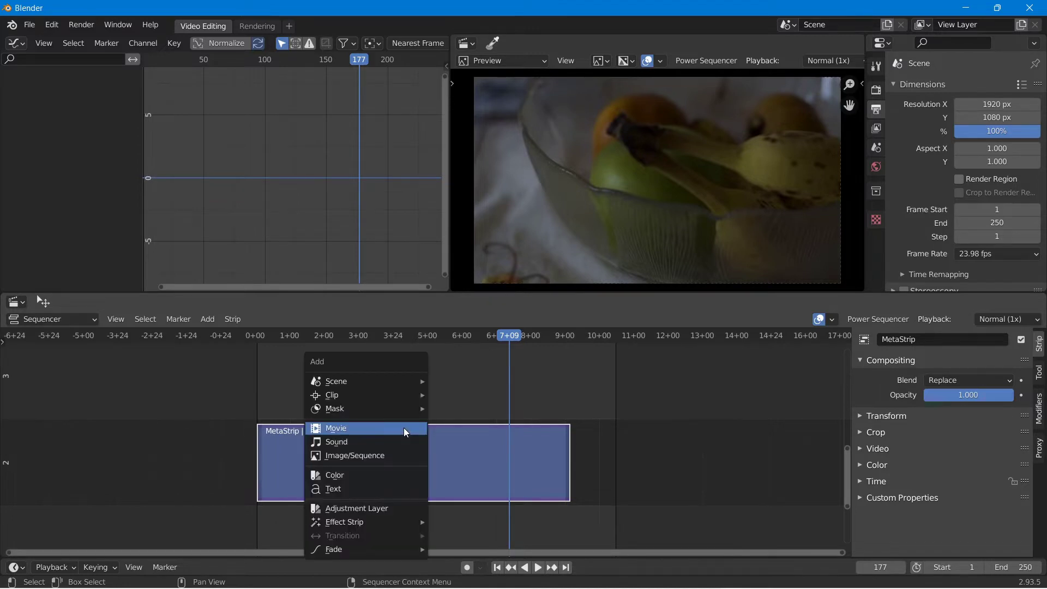
{"action": "mouse_move", "coordinate": [398, 522]}
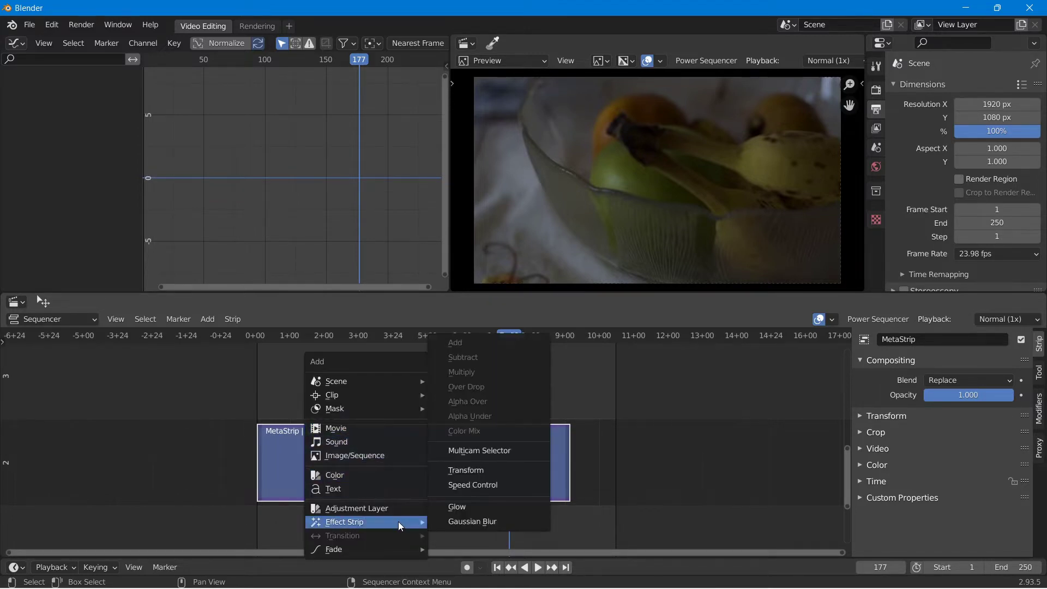
{"action": "left_click", "coordinate": [495, 486]}
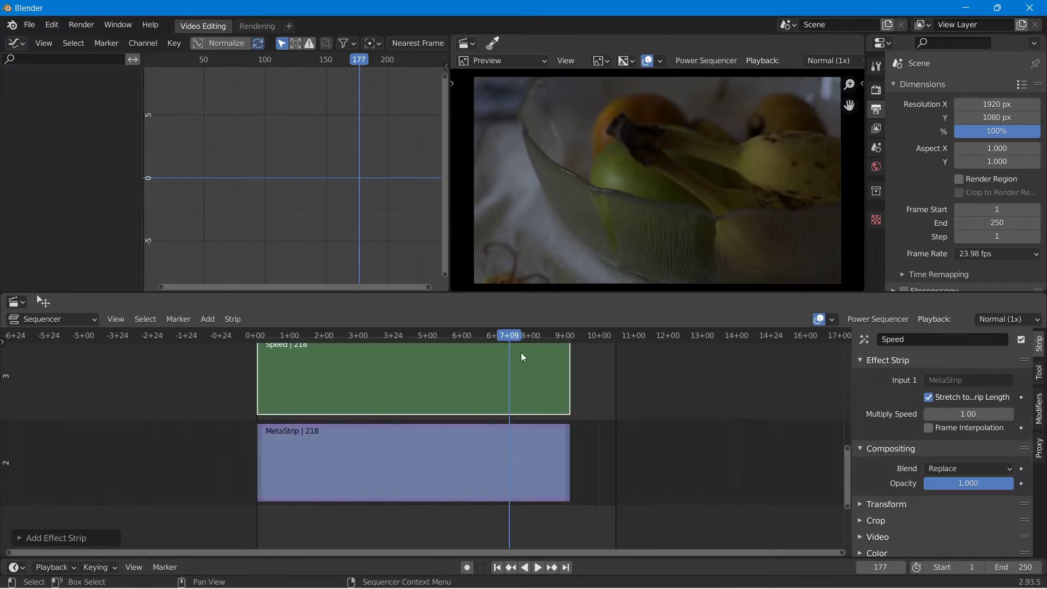
{"action": "key", "text": "space"}
{"action": "left_click_drag", "start_coordinate": [511, 339], "coordinate": [385, 341]}
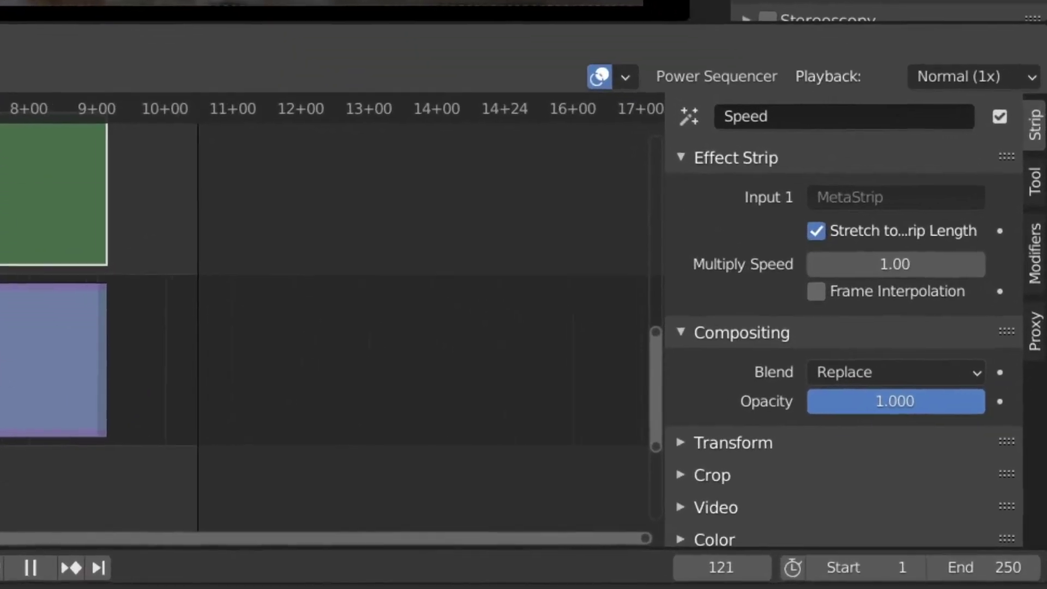
Turn off stretch-to-length, set Speed Factor to 1, and keyframe it near frame 29.
{"action": "key", "text": "space"}
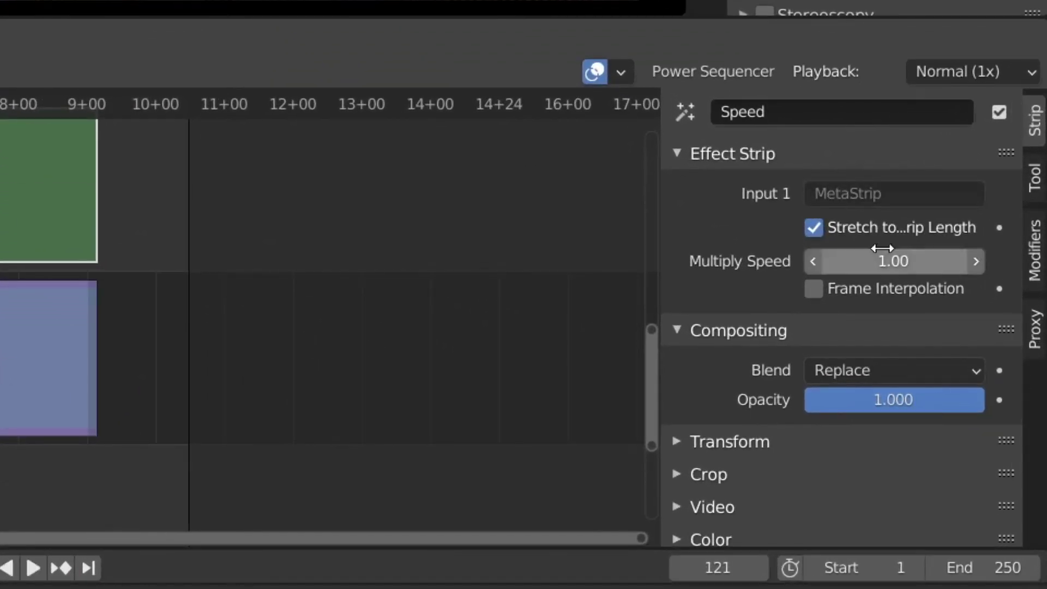
{"action": "left_click", "coordinate": [858, 228]}
{"action": "left_click", "coordinate": [873, 285]}
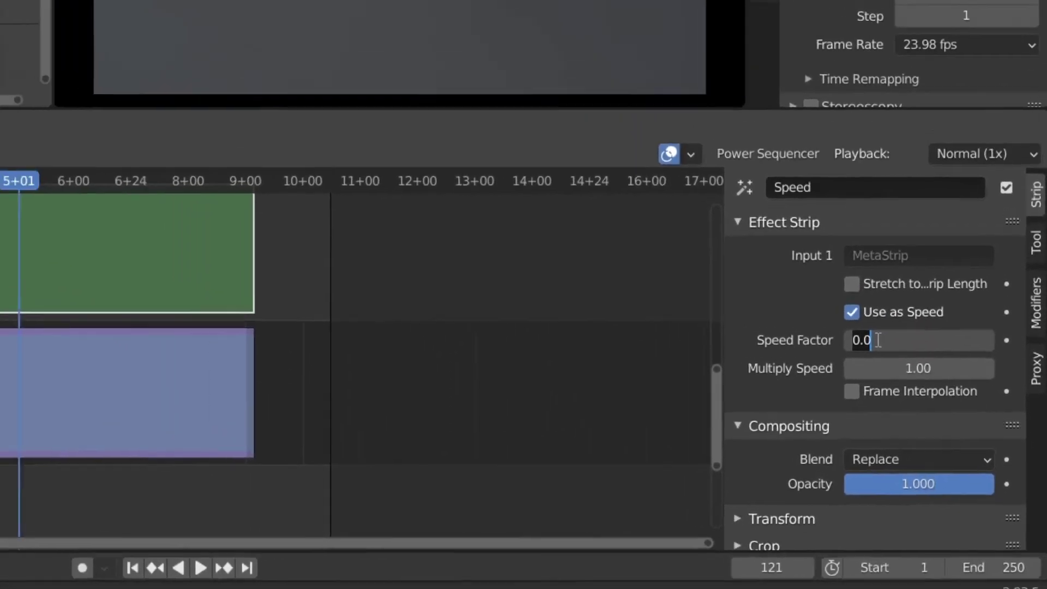
{"action": "type", "text": "1"}
{"action": "key", "text": "Return"}
{"action": "left_click_drag", "start_coordinate": [280, 349], "coordinate": [297, 369]}
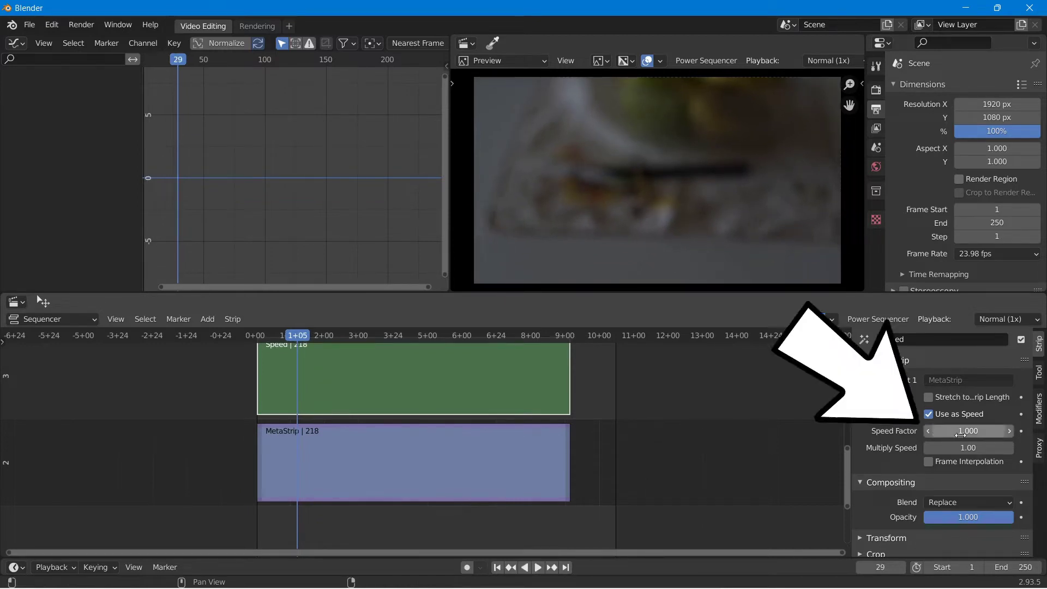
{"action": "key", "text": "i"}
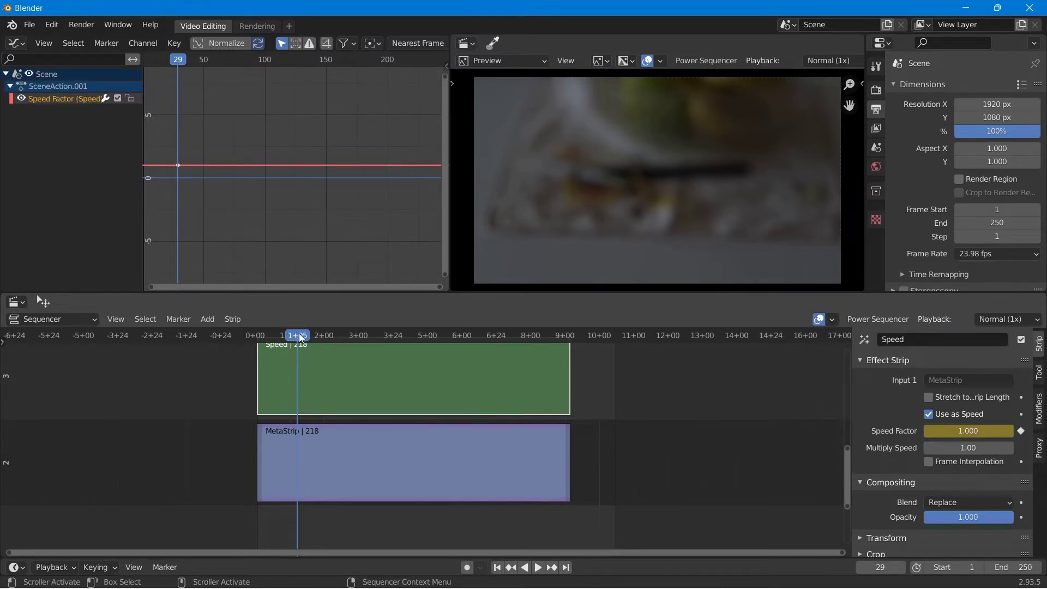
Set Speed Factor to 2.5 and keyframe it at frame 38.
{"action": "left_click_drag", "start_coordinate": [303, 339], "coordinate": [327, 337]}
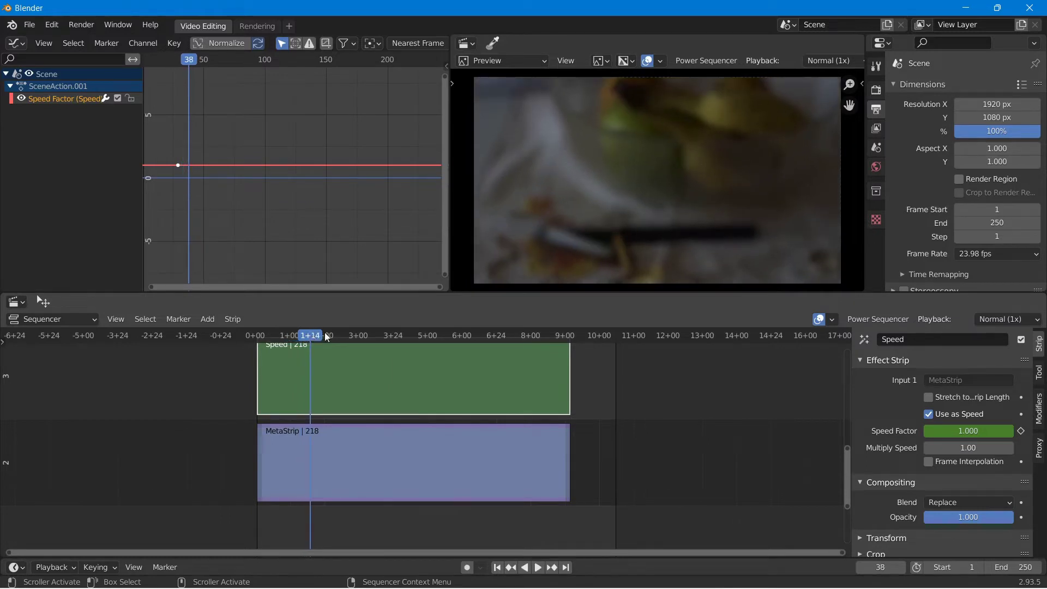
{"action": "left_click", "coordinate": [974, 434]}
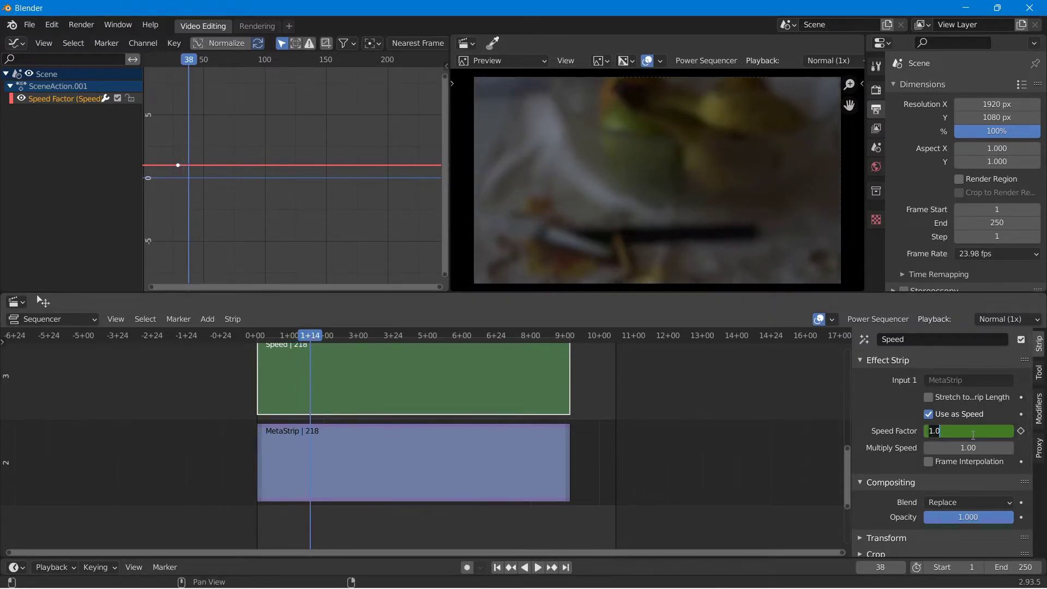
{"action": "key", "text": "Return"}
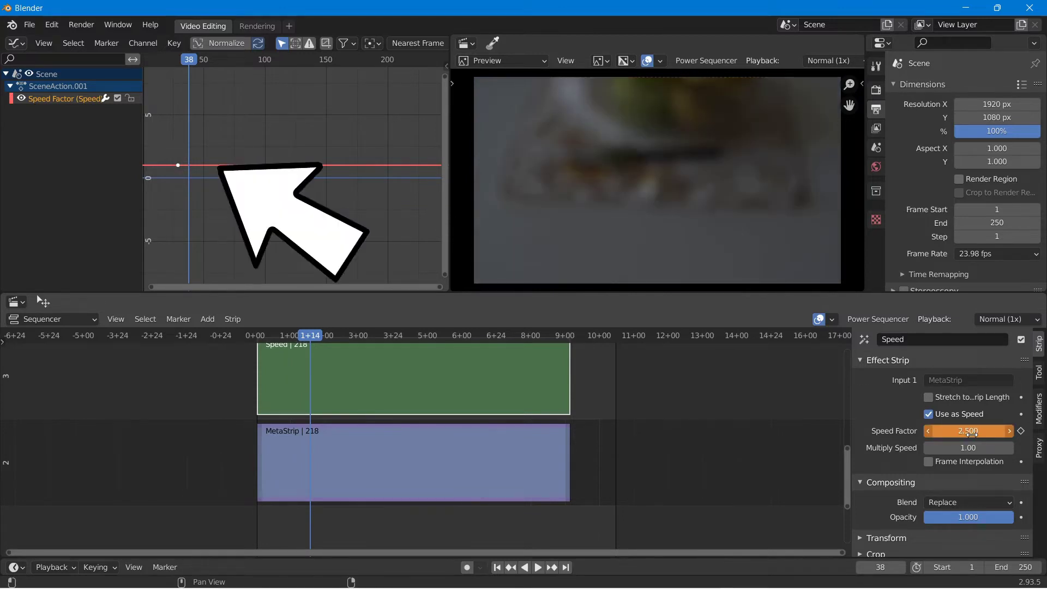
{"action": "key", "text": "i"}
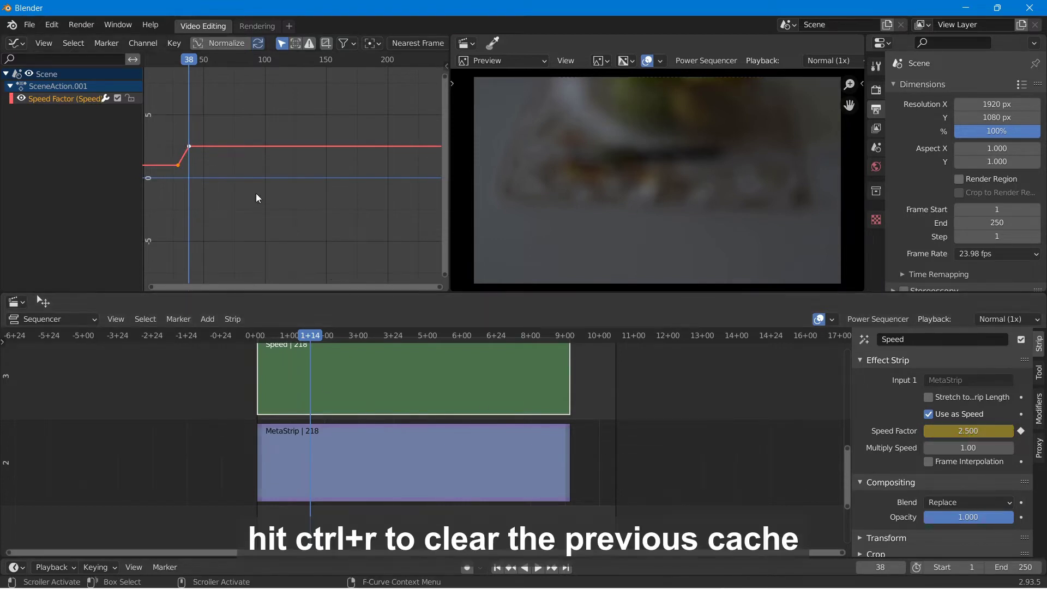
Rewind to frame 13, clear the cache with Ctrl+R, and play the ramp through to frame 61.
{"action": "left_click", "coordinate": [293, 334]}
{"action": "key", "text": "space"}
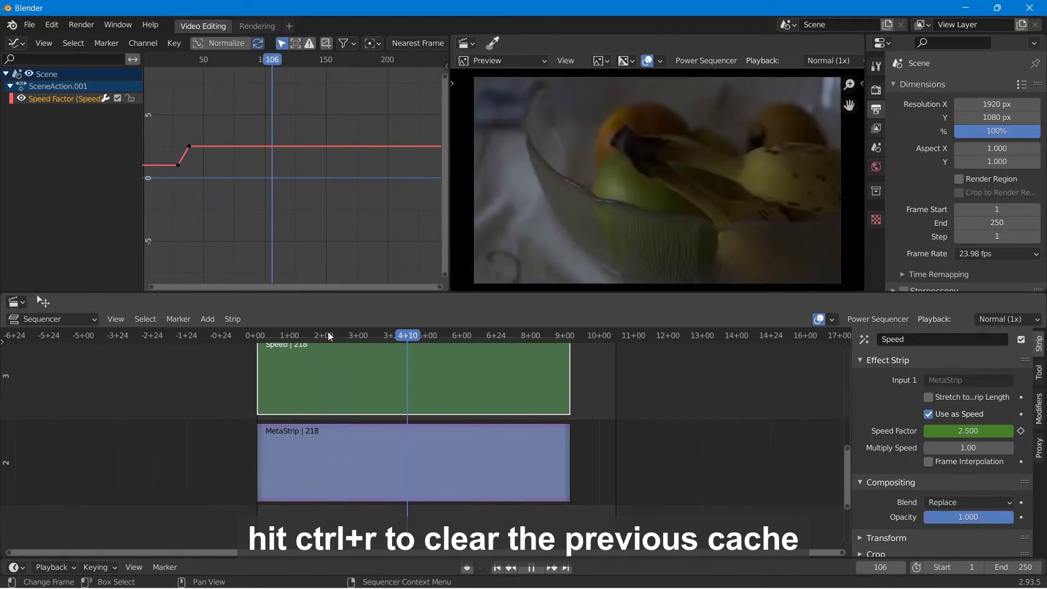
{"action": "key", "text": "Escape"}
{"action": "left_click", "coordinate": [275, 334]}
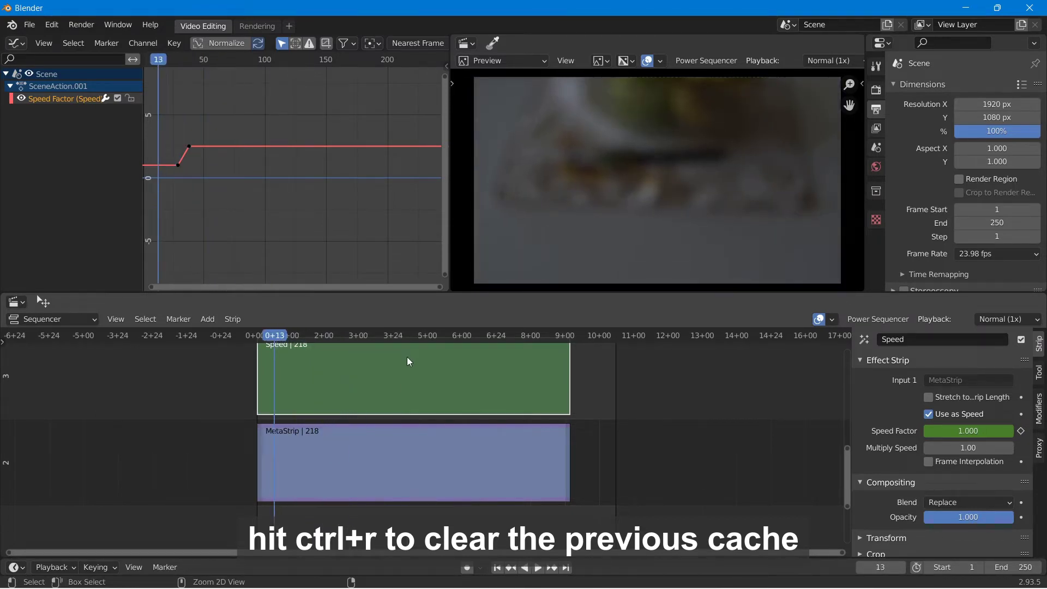
{"action": "key", "text": "ctrl+r"}
{"action": "key", "text": "space"}
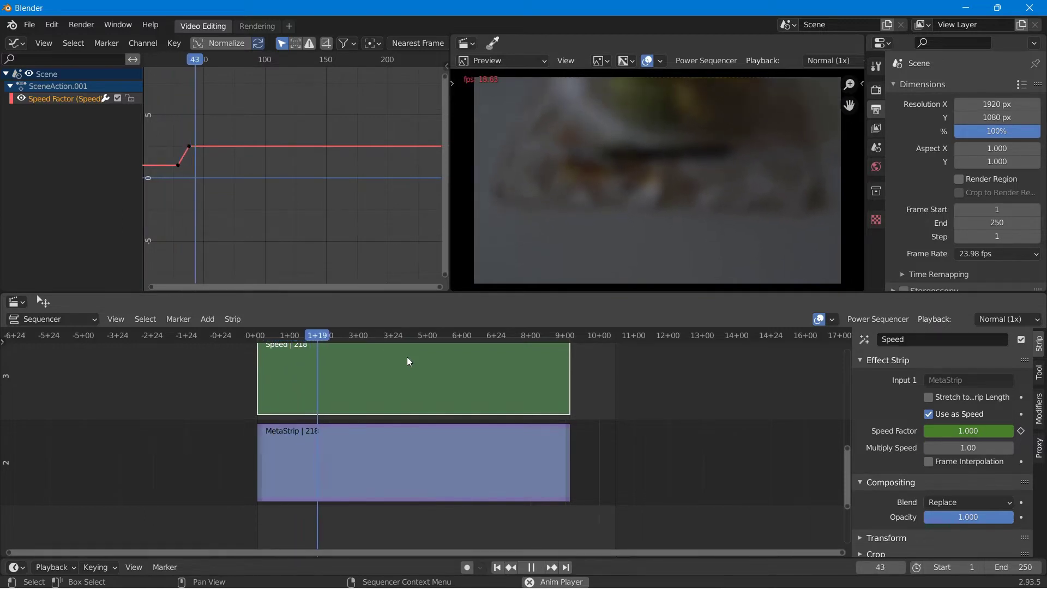
{"action": "key", "text": "space"}
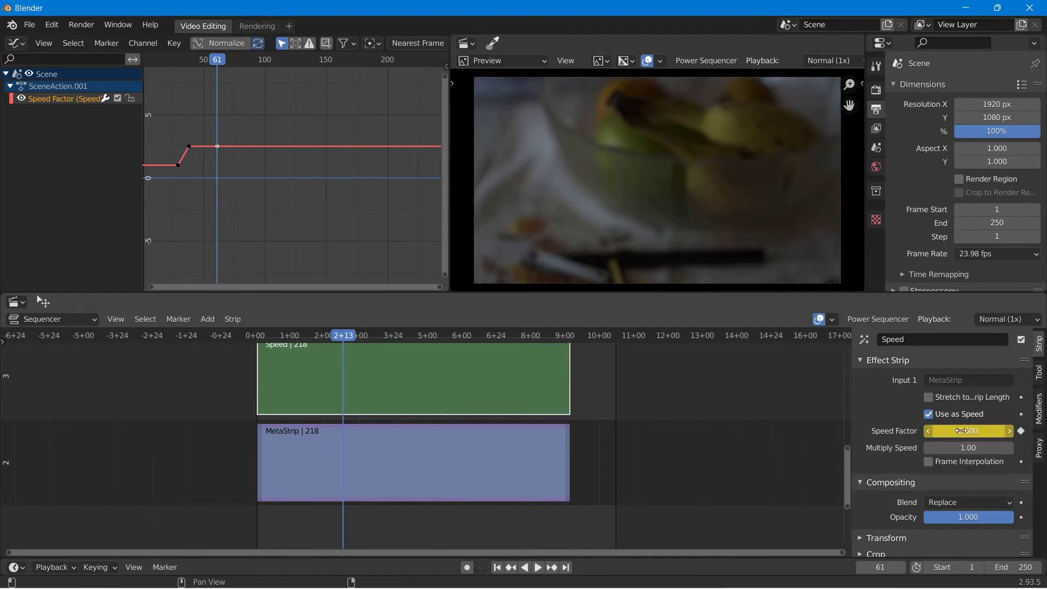
Keyframe Speed Factor 2.5 at frame 61 and 1.0 at frame 71.
{"action": "key", "text": "i"}
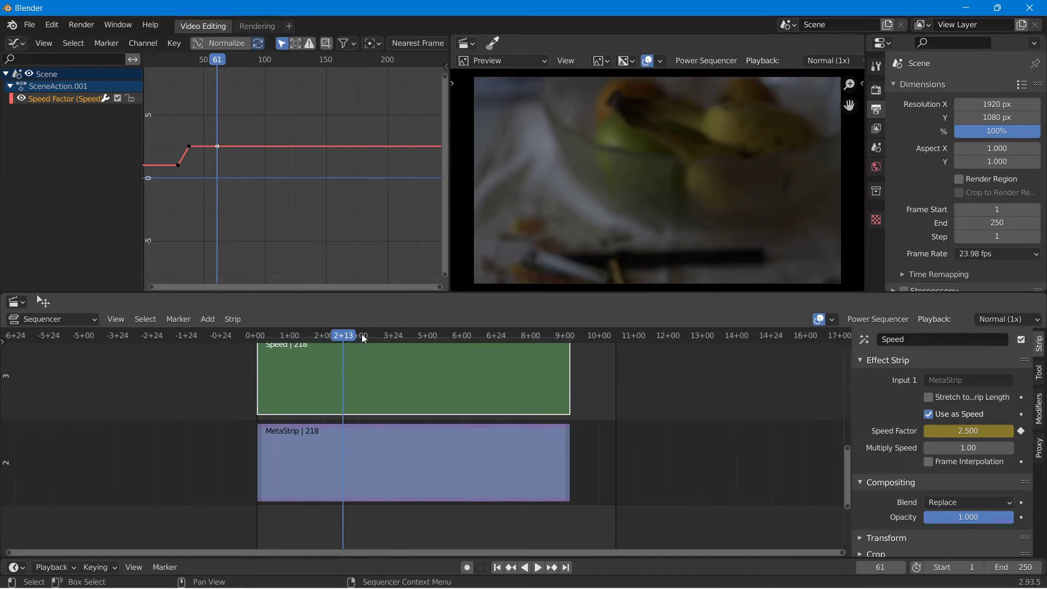
{"action": "key", "text": "Right"}
{"action": "key", "text": "Right"}
{"action": "key", "text": "Right"}
{"action": "key", "text": "Right"}
{"action": "key", "text": "Right"}
{"action": "key", "text": "Right"}
{"action": "key", "text": "Right"}
{"action": "key", "text": "Right"}
{"action": "key", "text": "Right"}
{"action": "key", "text": "Right"}
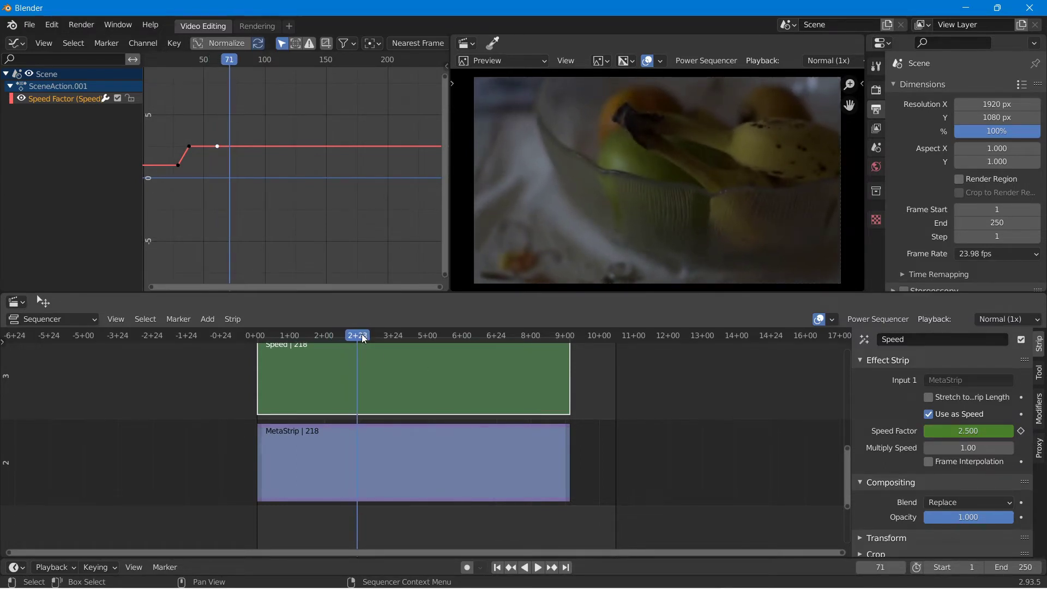
{"action": "double_click", "coordinate": [969, 431]}
{"action": "type", "text": "1"}
{"action": "key", "text": "Return"}
{"action": "key", "text": "i"}
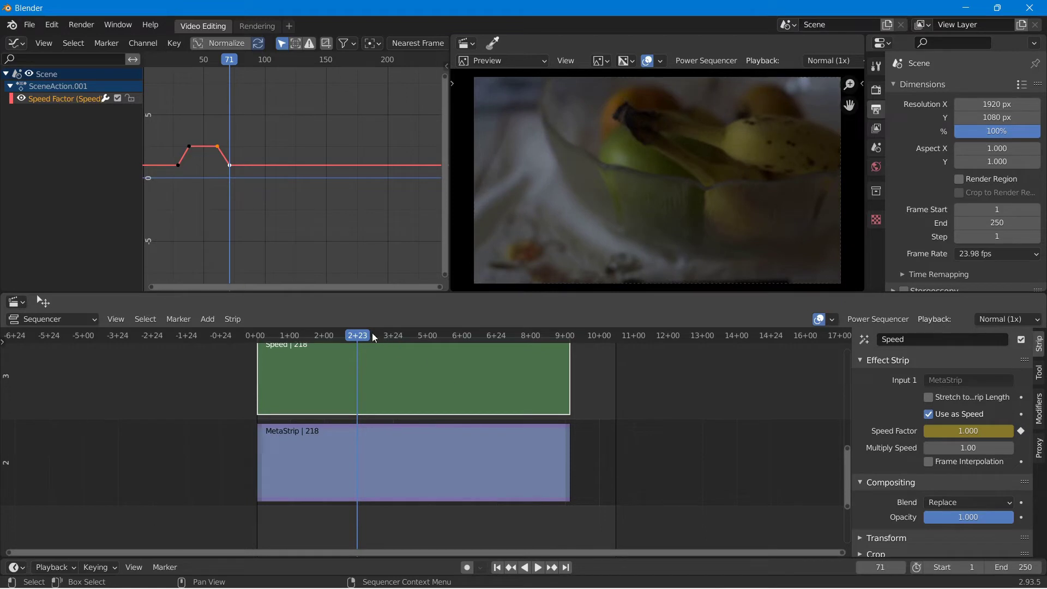
Play back the ramp, then set all Speed Factor keyframes to Bezier interpolation.
{"action": "left_click_drag", "start_coordinate": [369, 335], "coordinate": [279, 348]}
{"action": "key", "text": "space"}
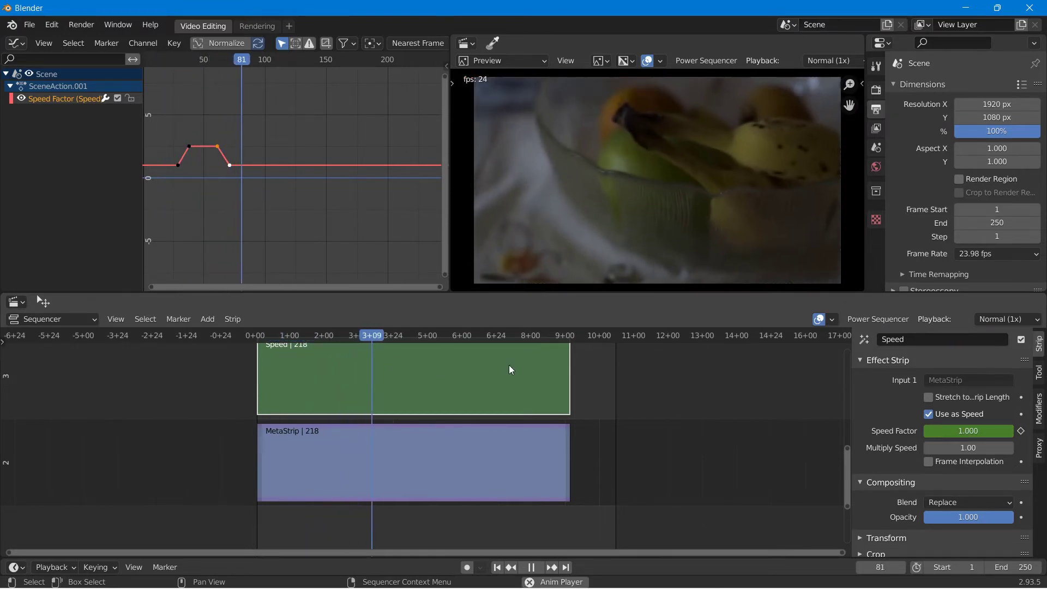
{"action": "key", "text": "space"}
{"action": "scroll", "coordinate": [280, 185], "scroll_direction": "up", "scroll_amount": 5}
{"action": "key", "text": "t"}
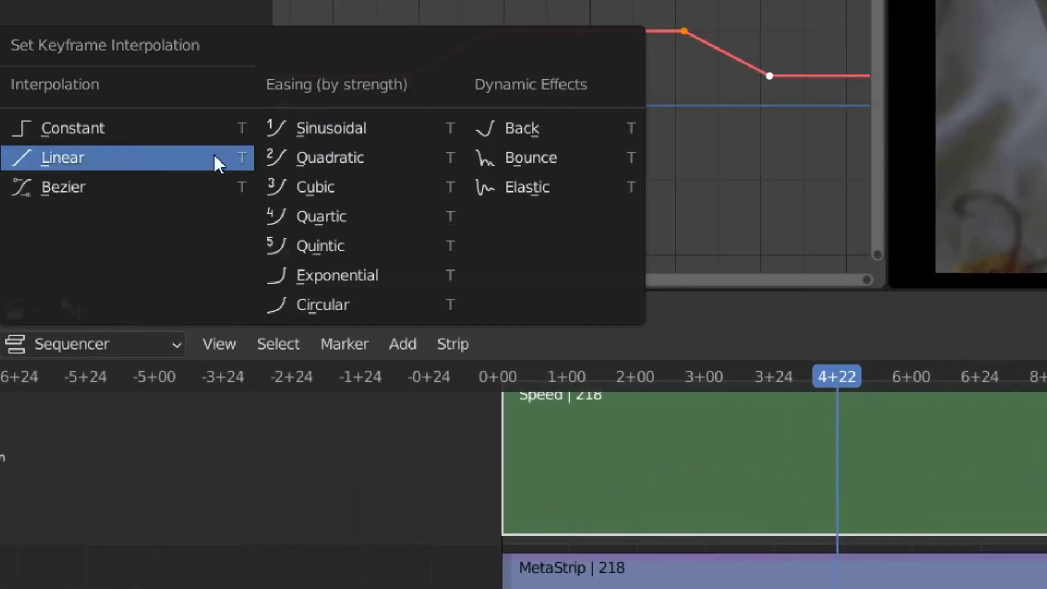
{"action": "left_click", "coordinate": [118, 180]}
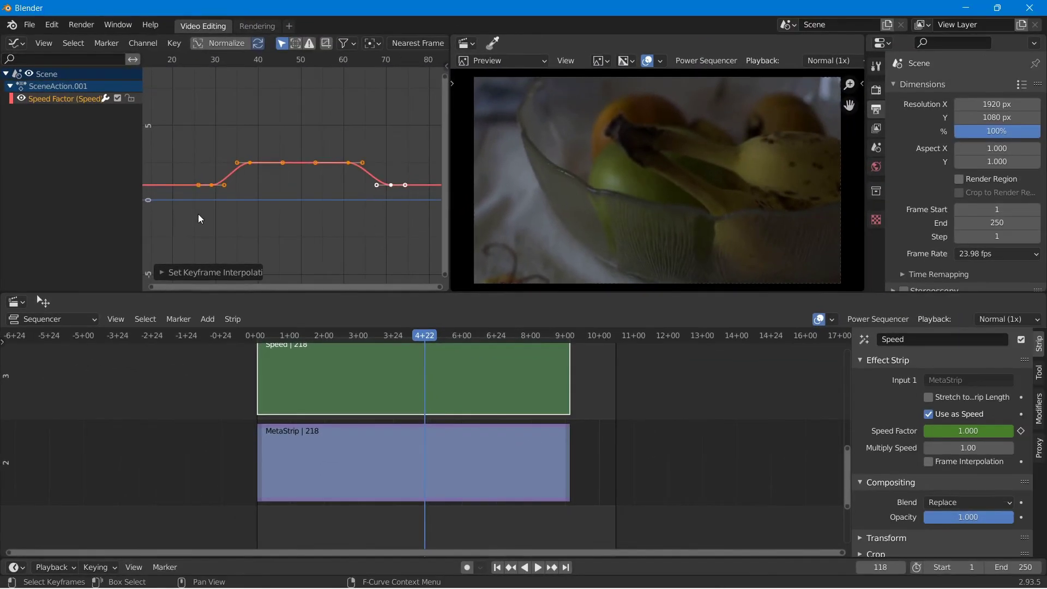
Flatten the handles of the low keys near frames 30 and 70 to zero length.
{"action": "left_click", "coordinate": [198, 214]}
{"action": "left_click_drag", "start_coordinate": [191, 226], "coordinate": [231, 177]}
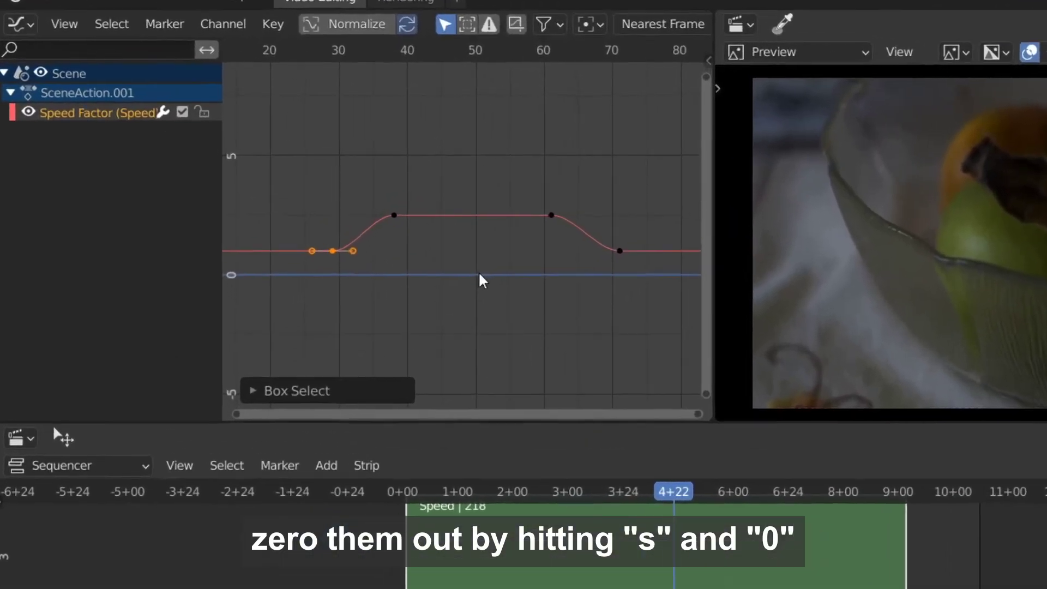
{"action": "key", "text": "s"}
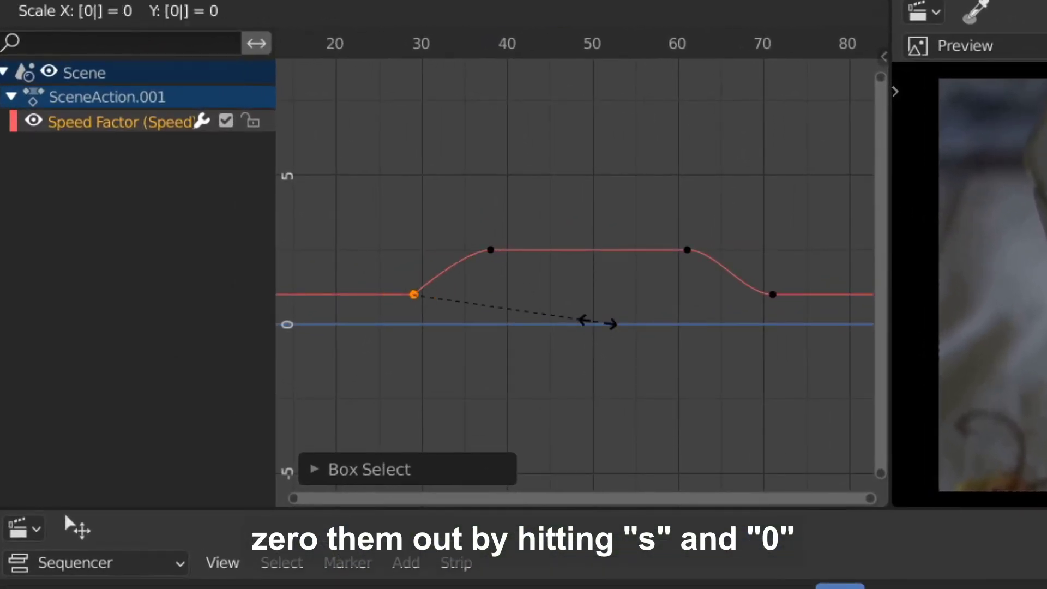
{"action": "key", "text": "Return"}
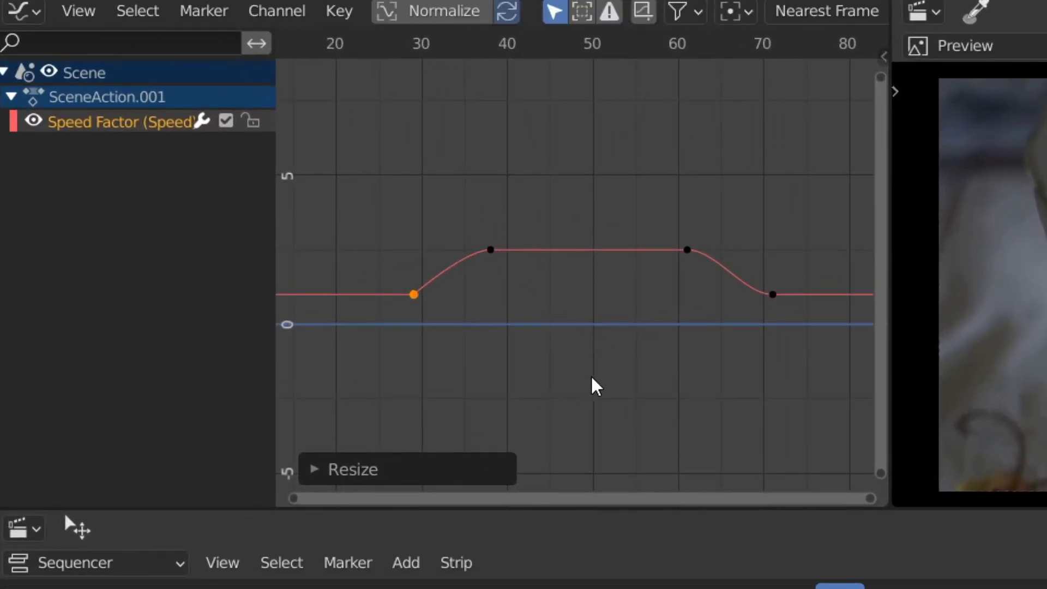
{"action": "key", "text": "b"}
{"action": "left_click_drag", "start_coordinate": [568, 376], "coordinate": [813, 280]}
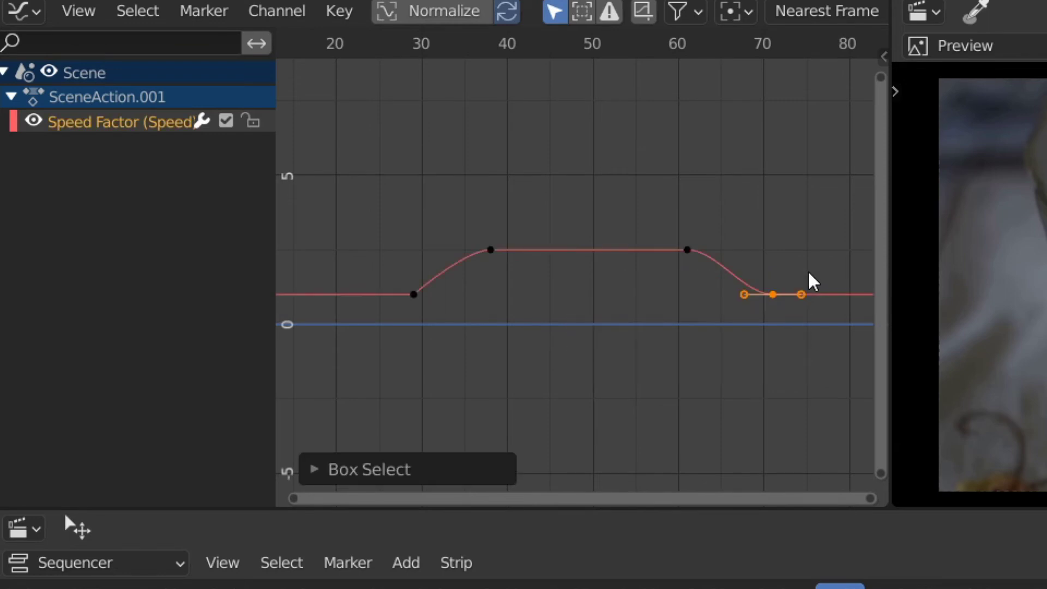
{"action": "type", "text": "s0"}
{"action": "key", "text": "Return"}
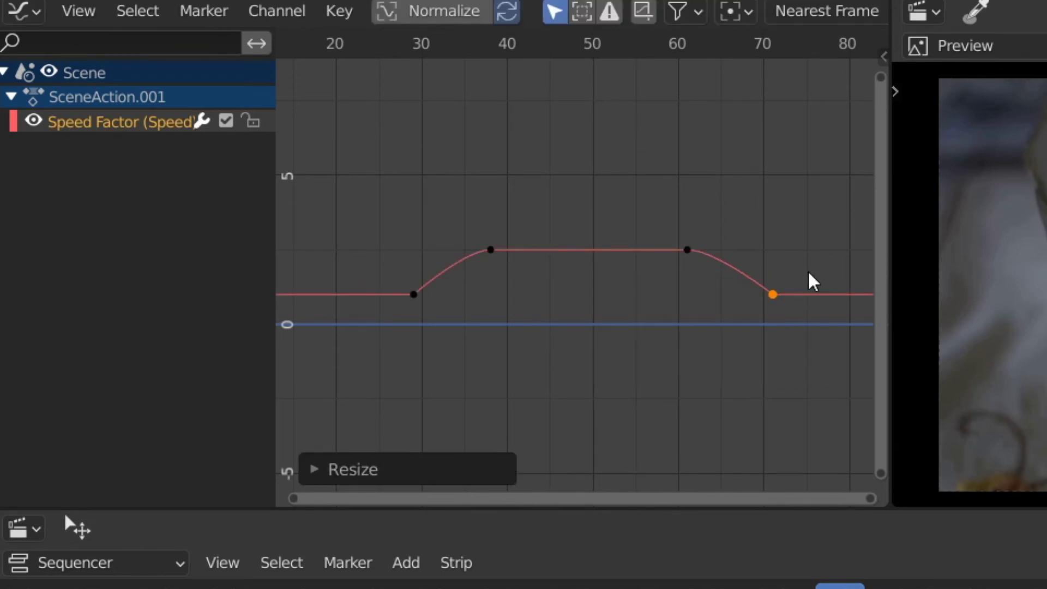
Give the frame-38 and frame-61 keys free handles and drag their inner handles downward.
{"action": "left_click_drag", "start_coordinate": [409, 169], "coordinate": [731, 281]}
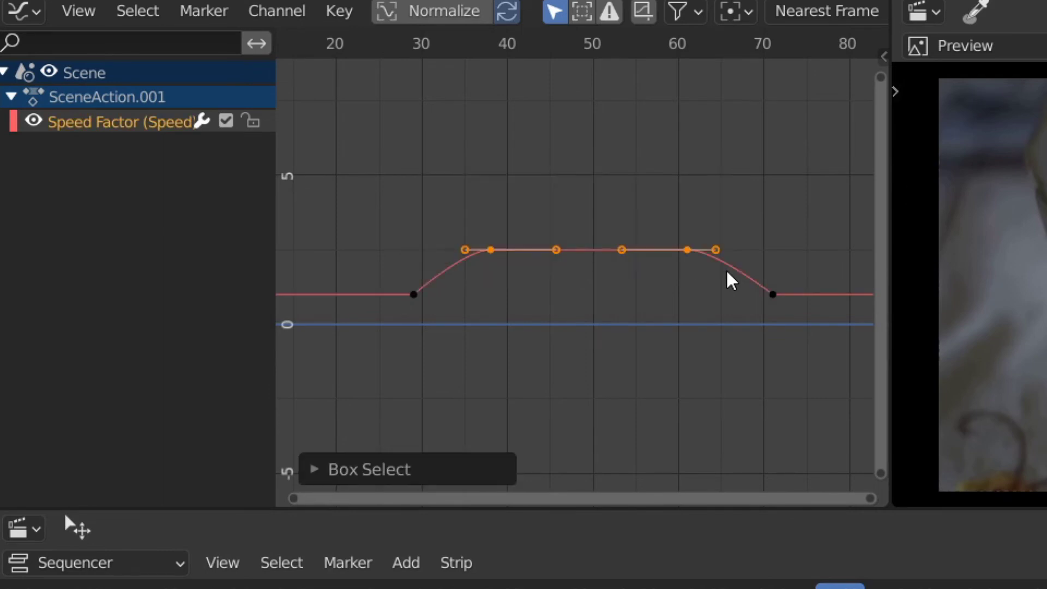
{"action": "key", "text": "v"}
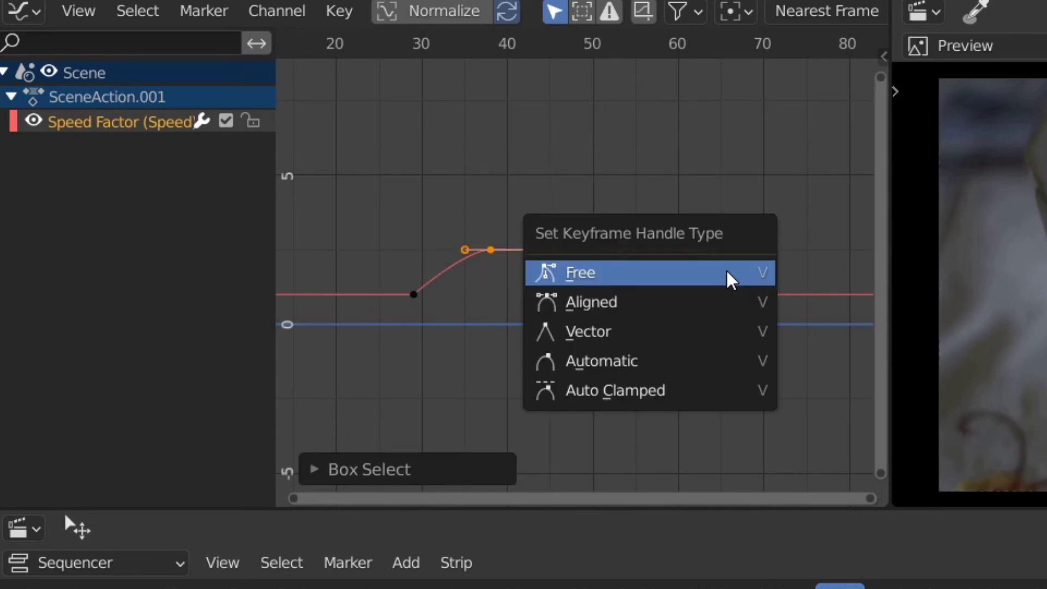
{"action": "left_click", "coordinate": [731, 281]}
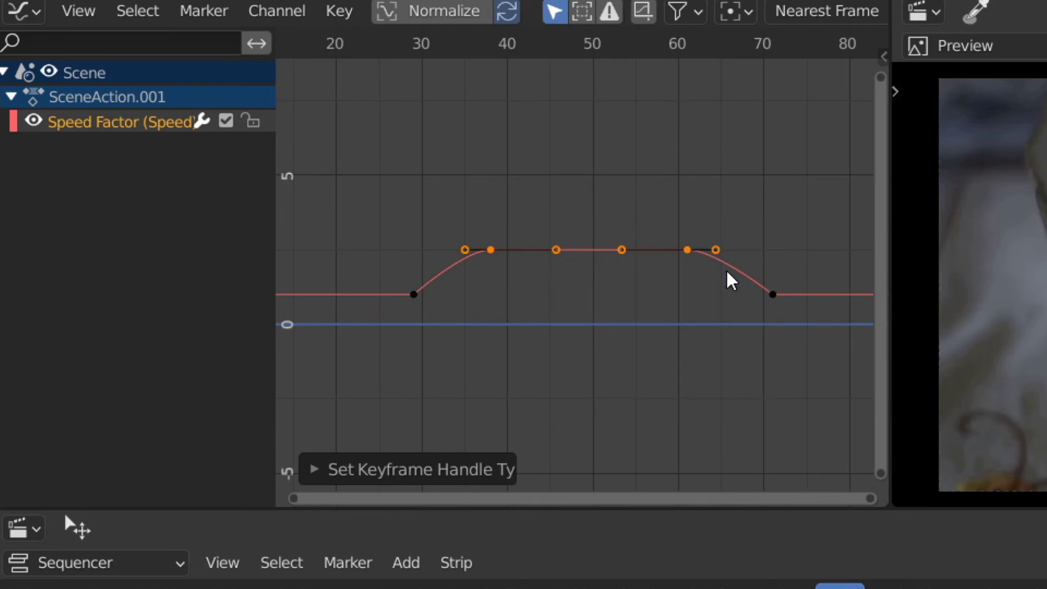
{"action": "left_click", "coordinate": [465, 250]}
{"action": "key", "text": "g"}
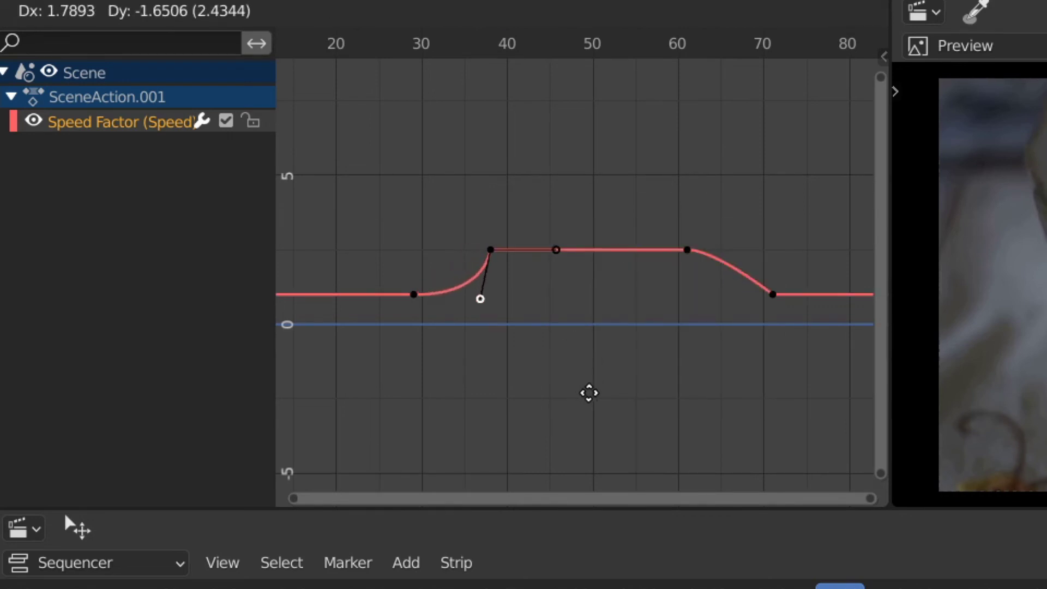
{"action": "left_click", "coordinate": [590, 392]}
{"action": "left_click", "coordinate": [729, 250]}
{"action": "key", "text": "g"}
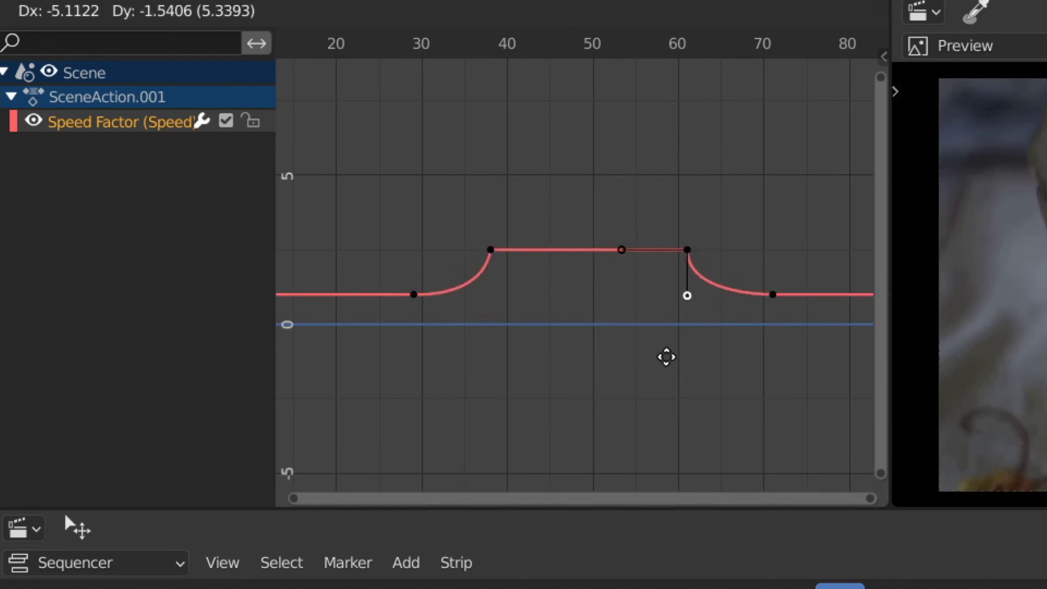
{"action": "left_click", "coordinate": [667, 357]}
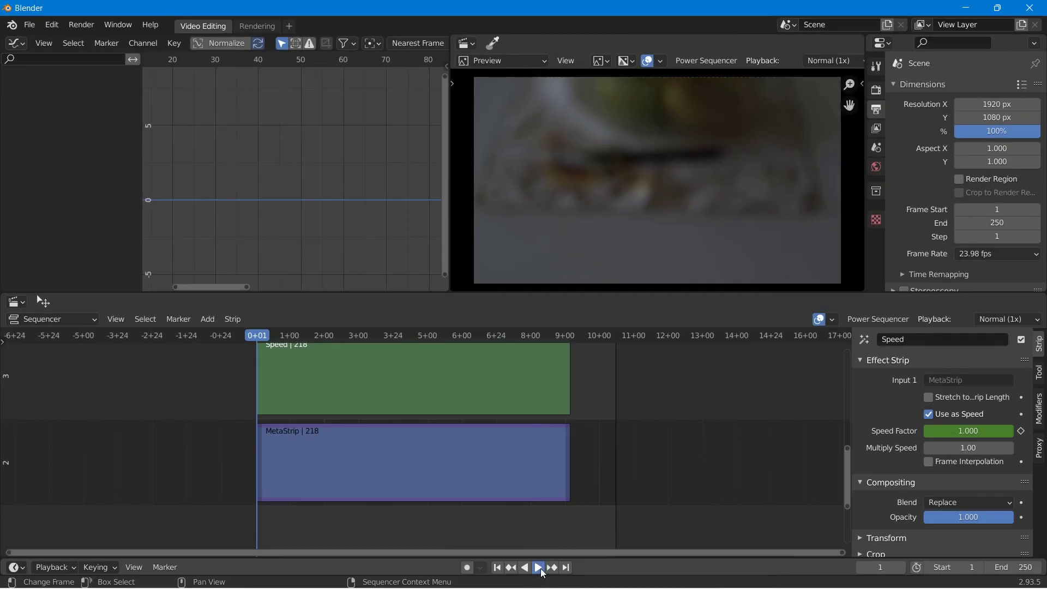
Play the clip, pause, jump back to the first frame, and play it again.
{"action": "left_click", "coordinate": [543, 571]}
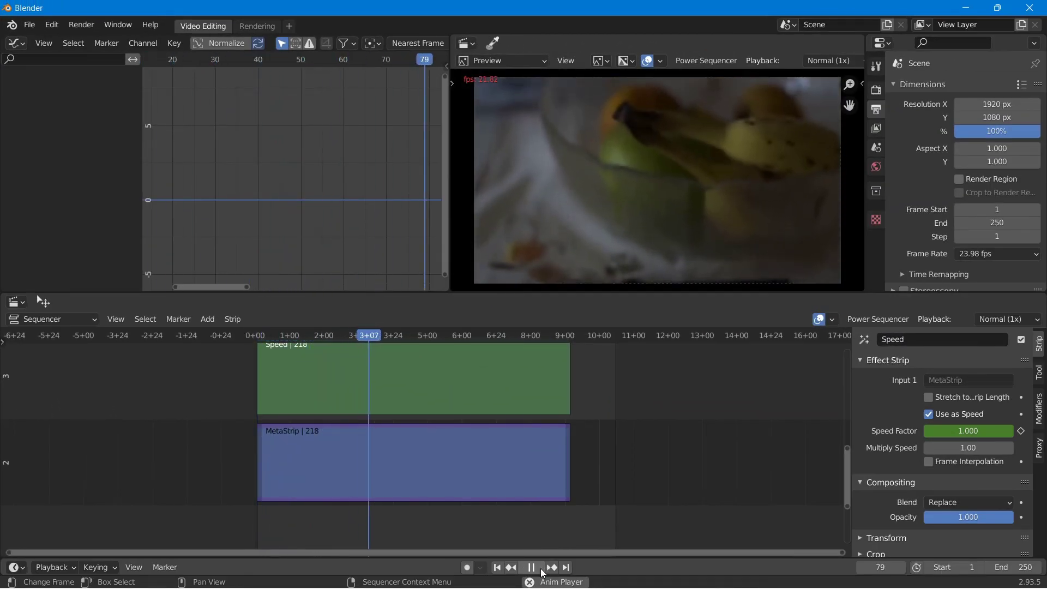
{"action": "left_click", "coordinate": [533, 568]}
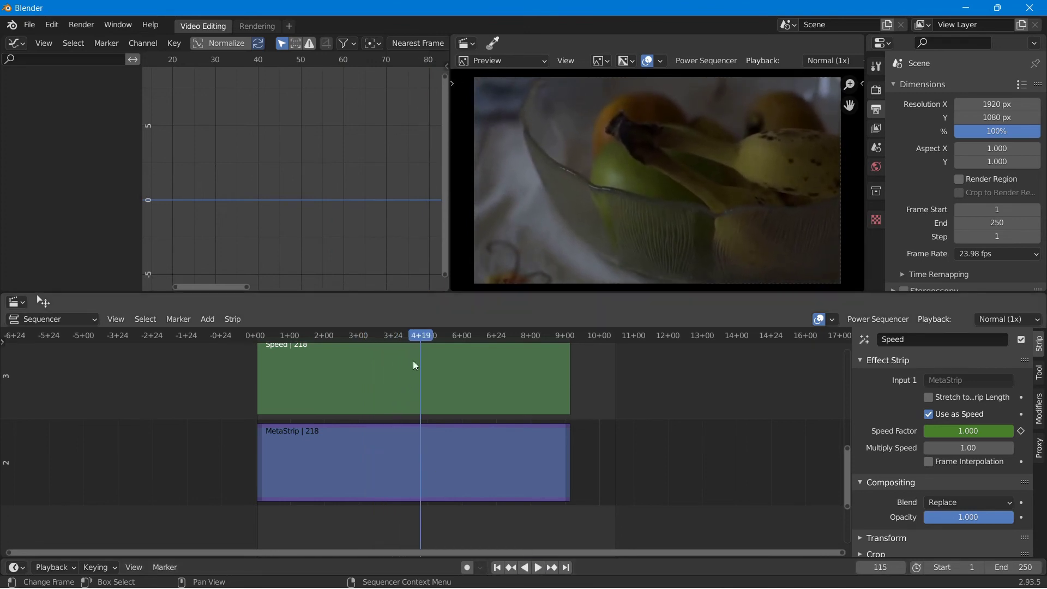
{"action": "left_click", "coordinate": [500, 570]}
{"action": "left_click", "coordinate": [541, 570]}
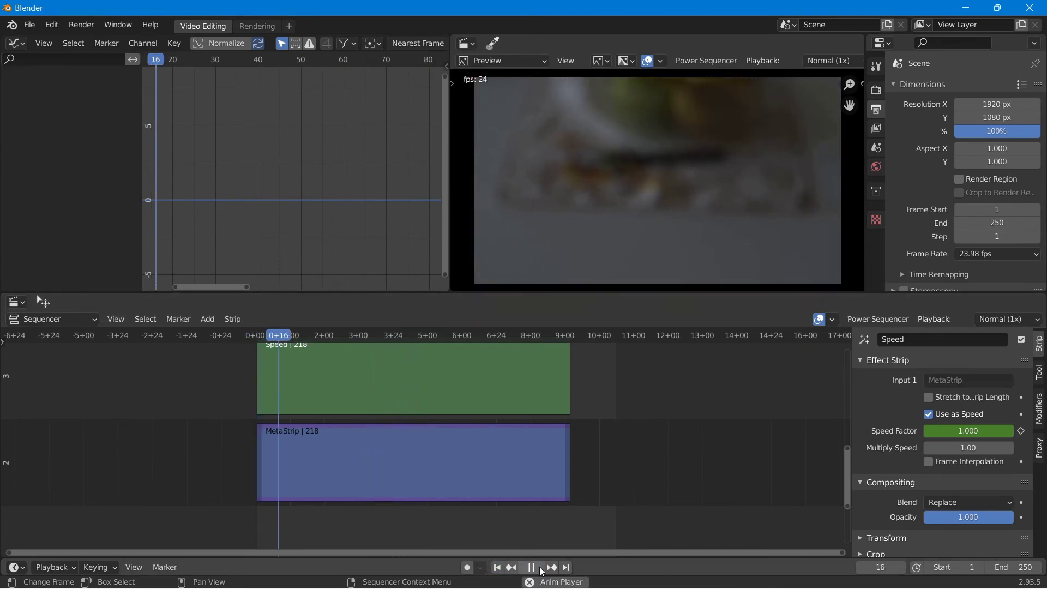